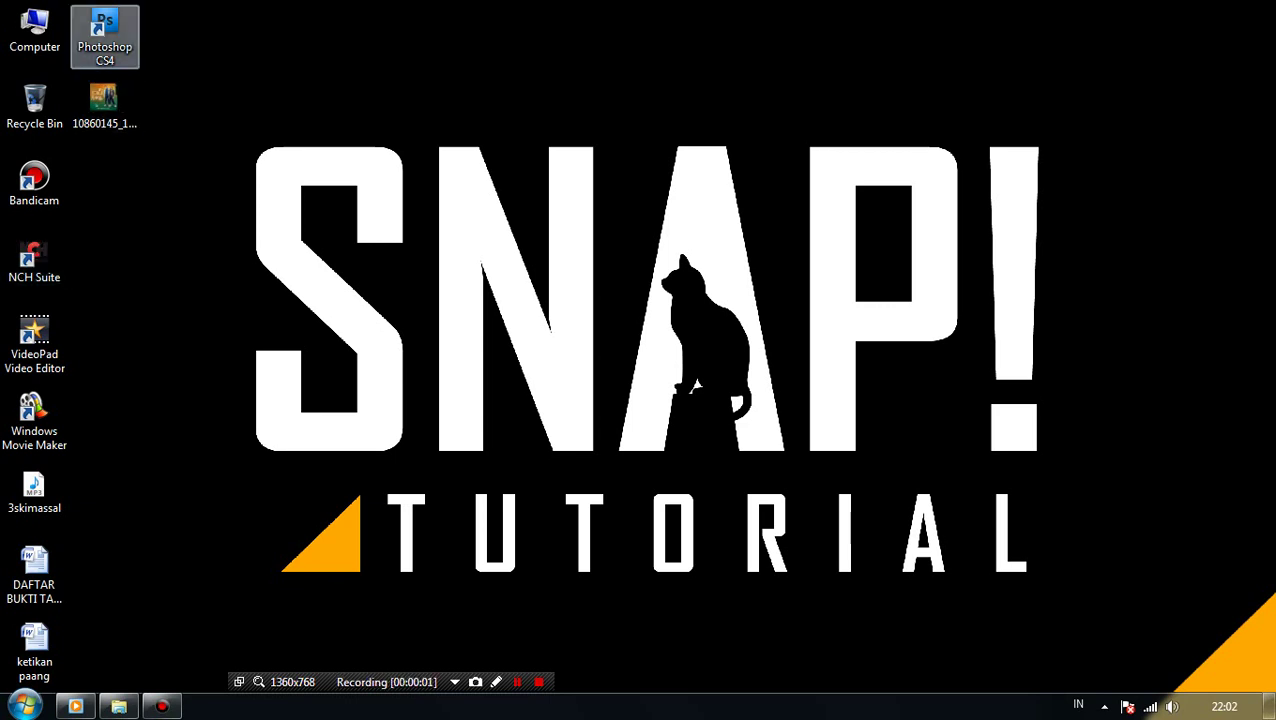
# Launch Photoshop CS4 from its desktop shortcut
pyautogui.doubleClick(104, 35)
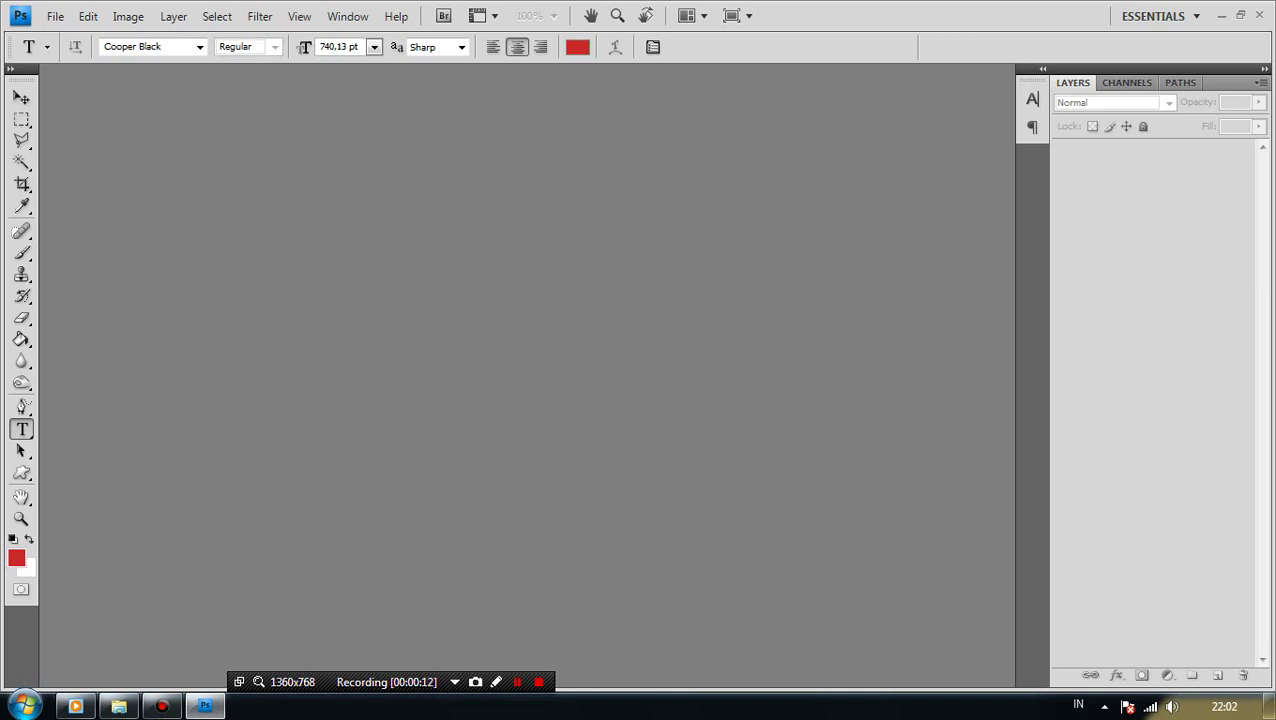
# Create a new document 3 cm wide, 4 cm high, at 300 pixels/inch
pyautogui.hotkey('ctrl', 'n')
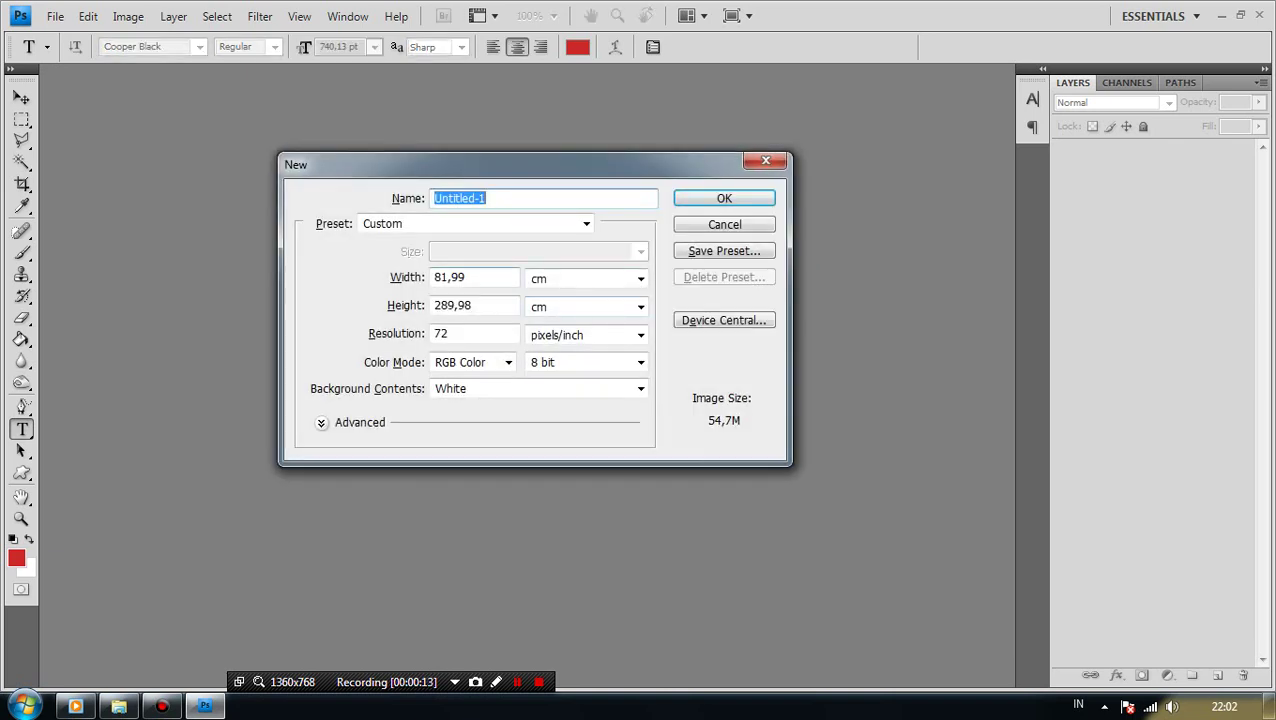
pyautogui.click(449, 277)
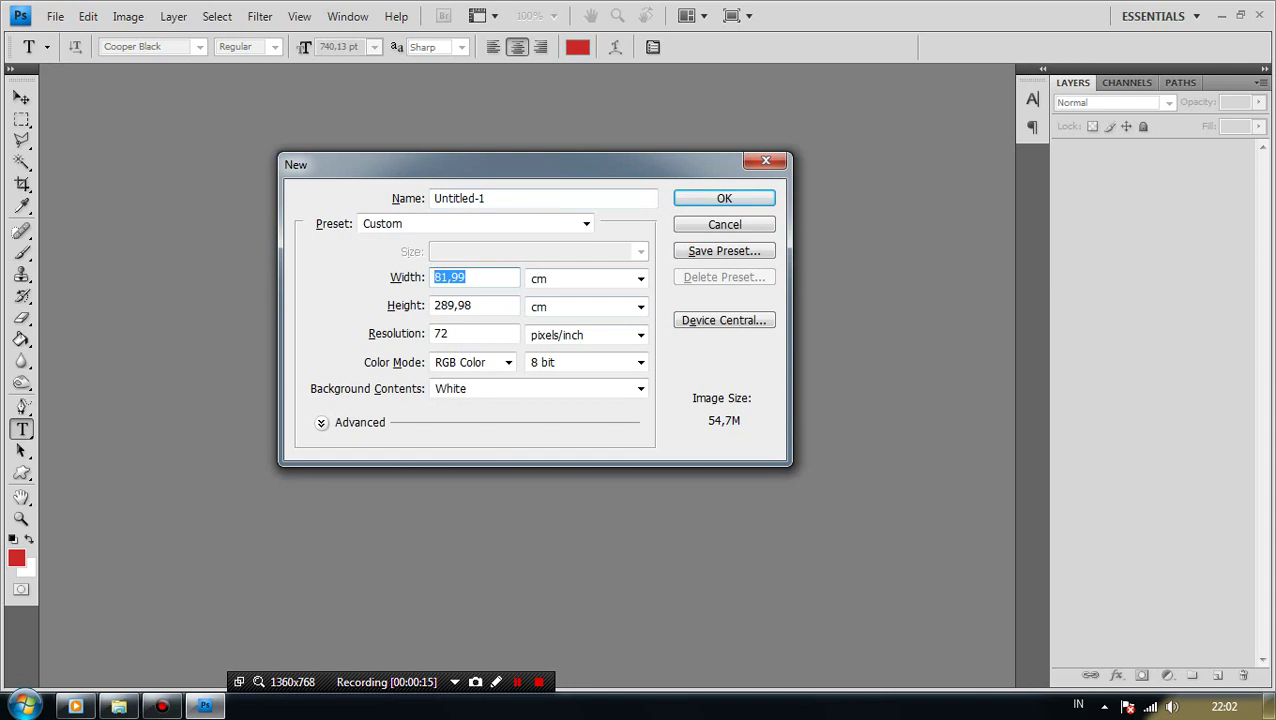
pyautogui.write('3')
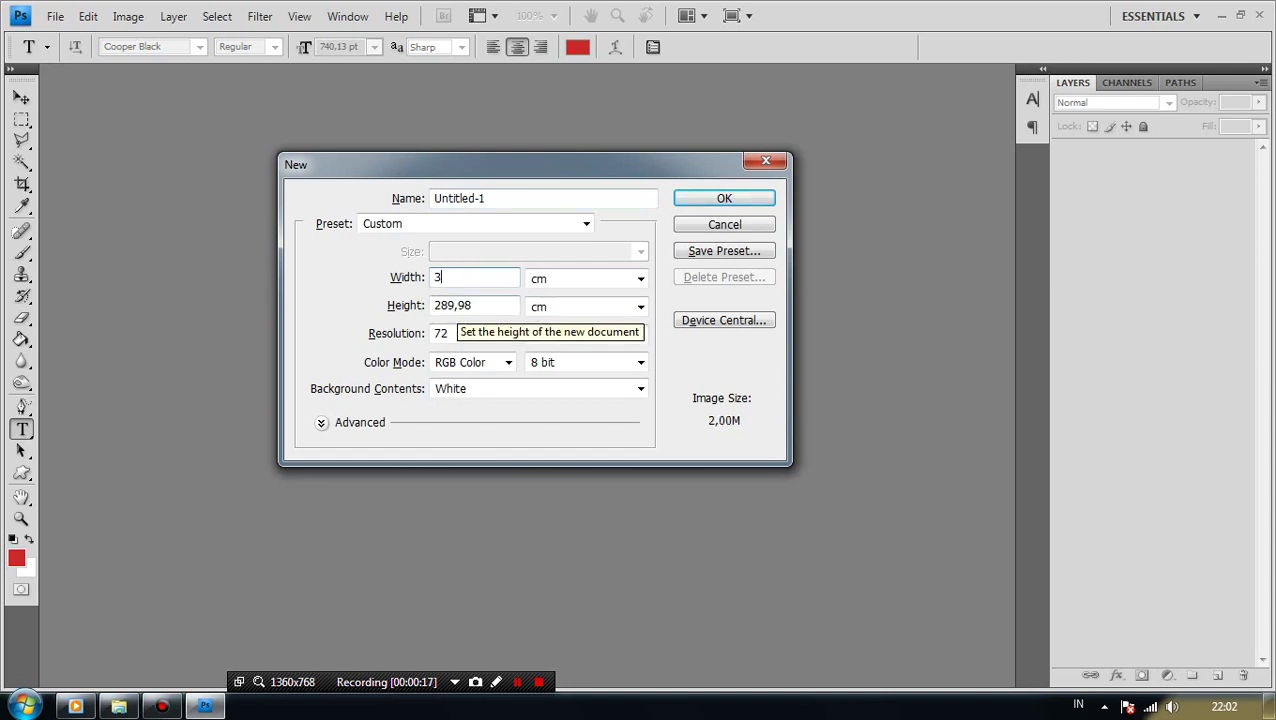
pyautogui.press('Tab')
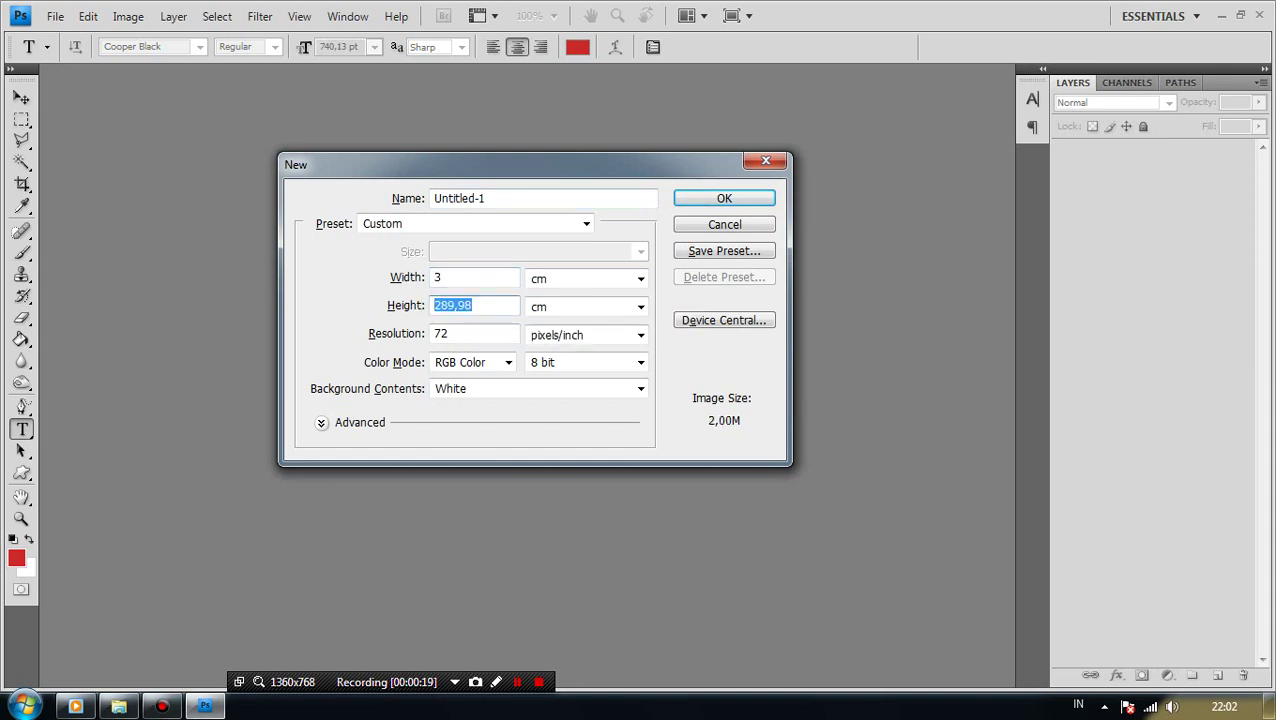
pyautogui.write('4')
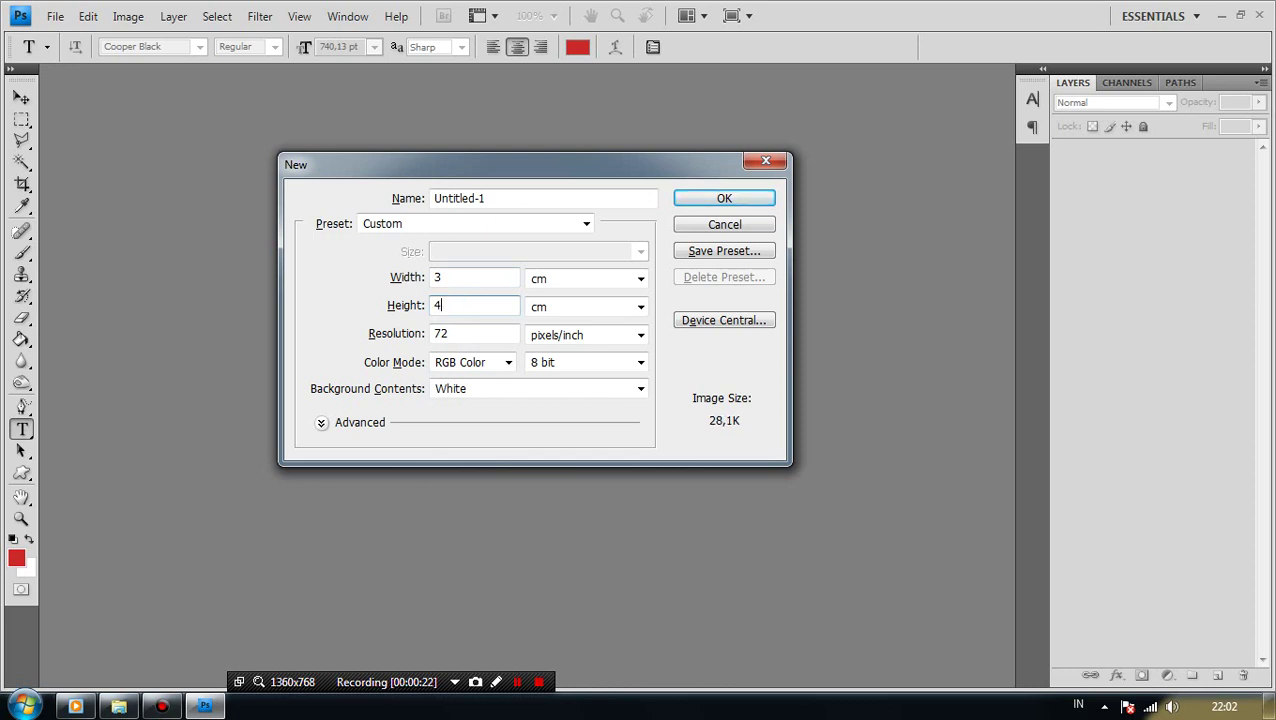
pyautogui.press('Tab')
pyautogui.write('30')
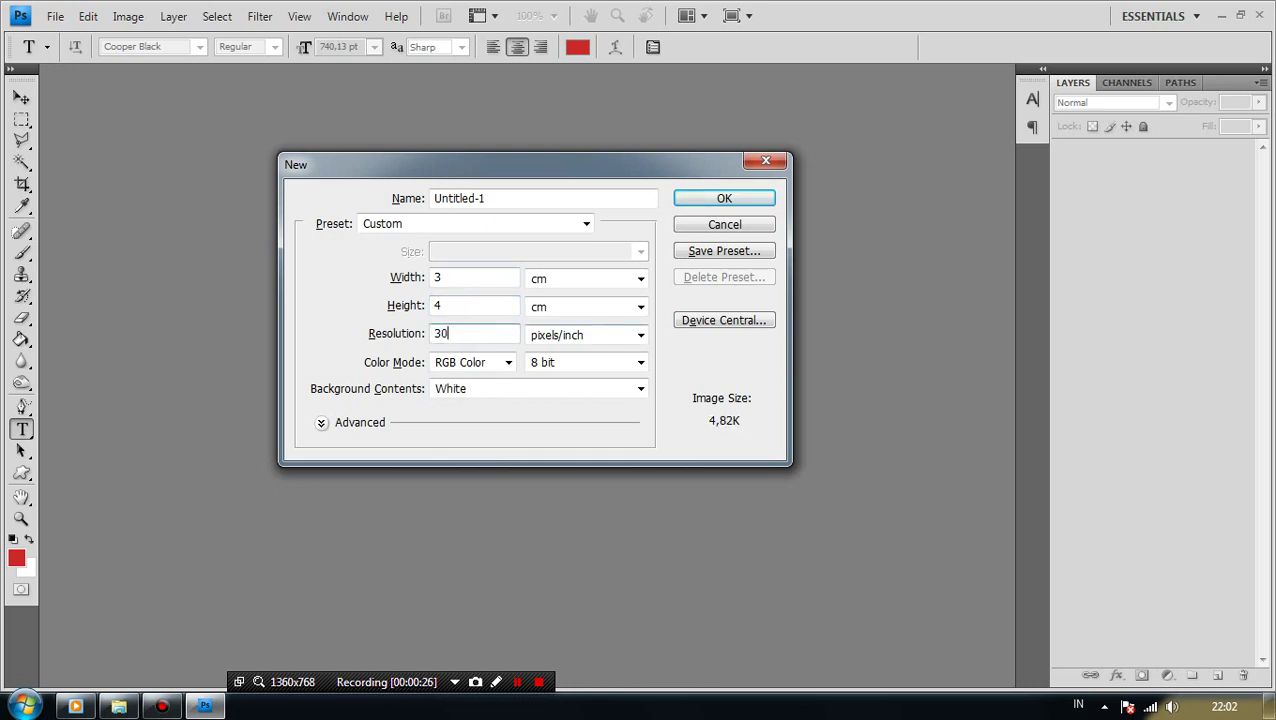
pyautogui.write('0')
pyautogui.press('Tab')
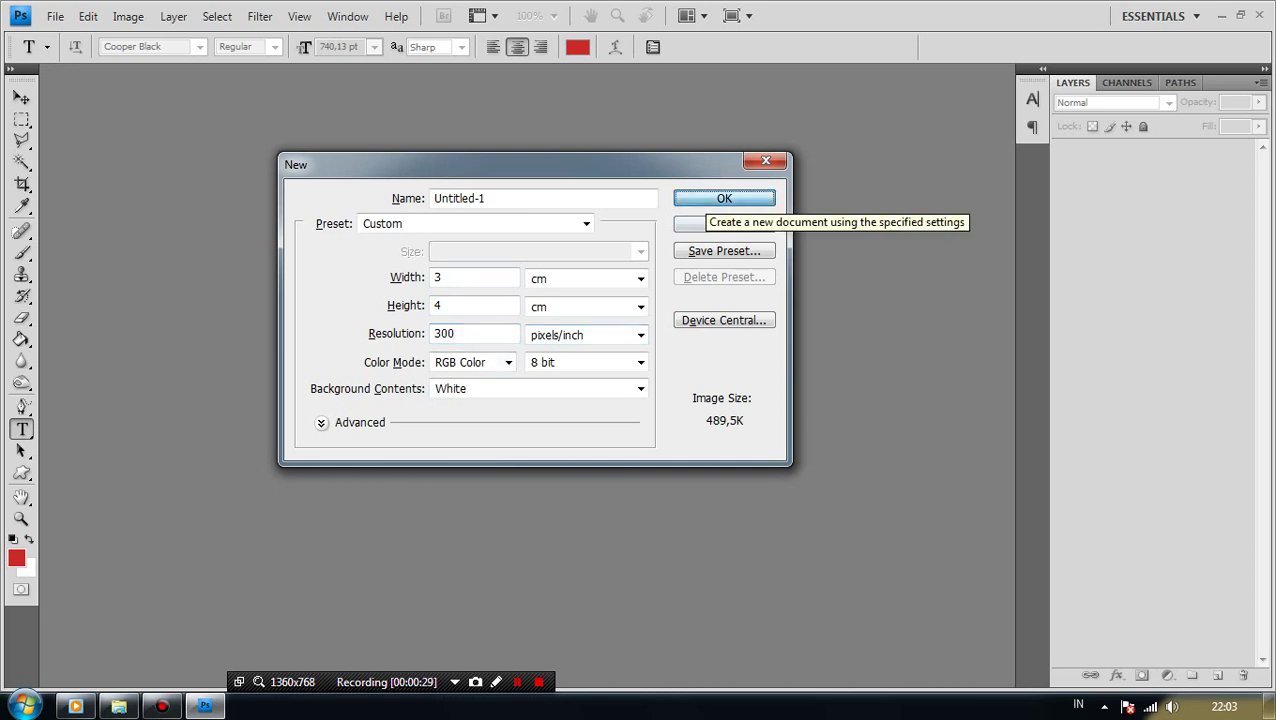
pyautogui.click(724, 198)
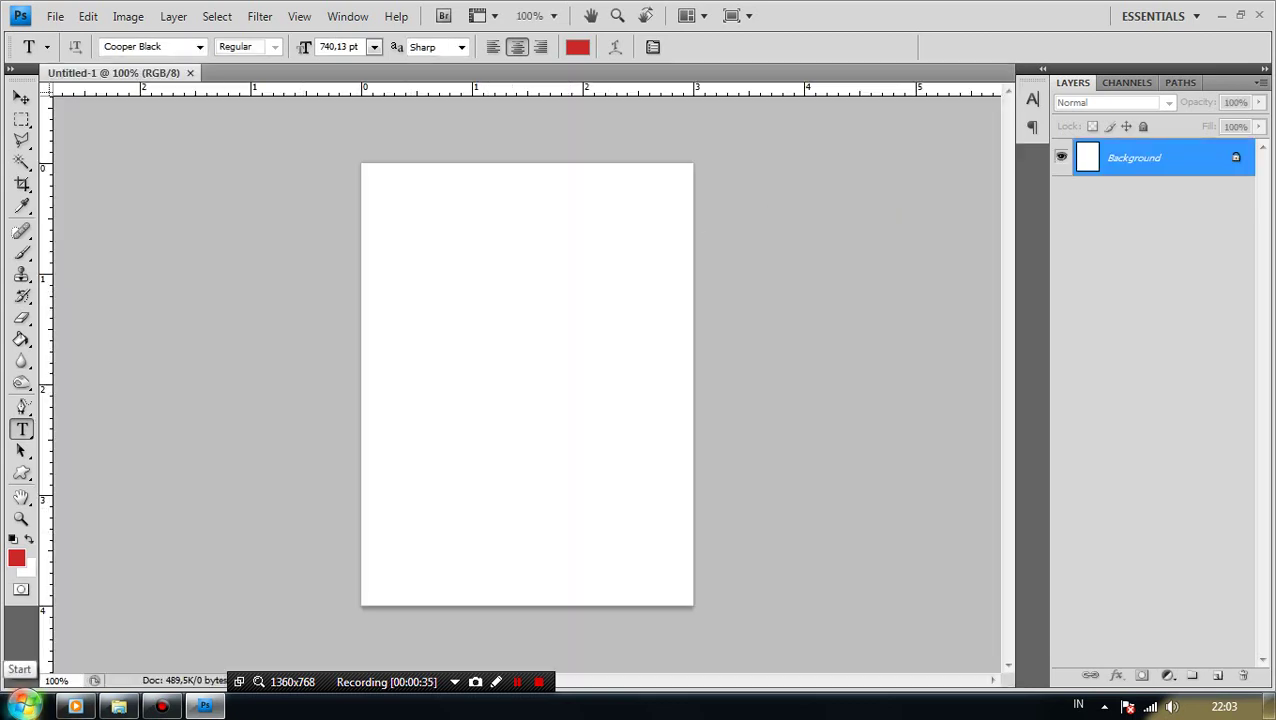
# Run a Firefox web search for the man's name
pyautogui.click(24, 706)
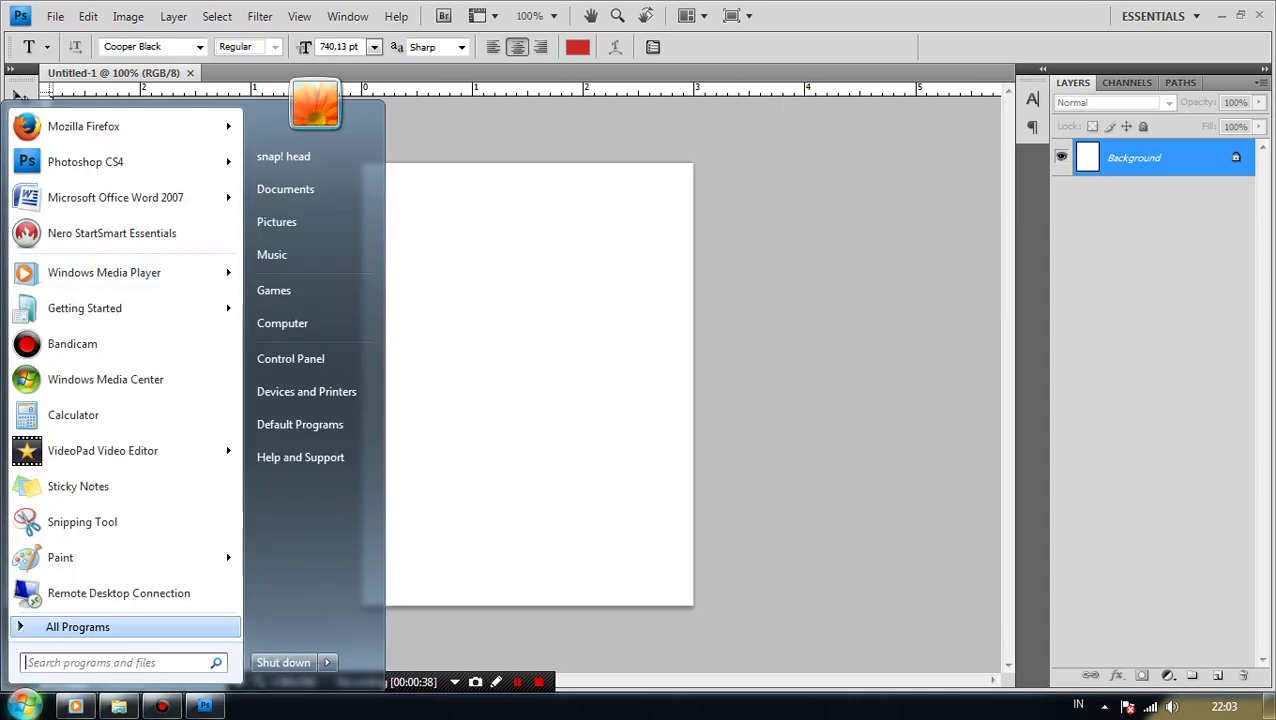
pyautogui.press('Escape')
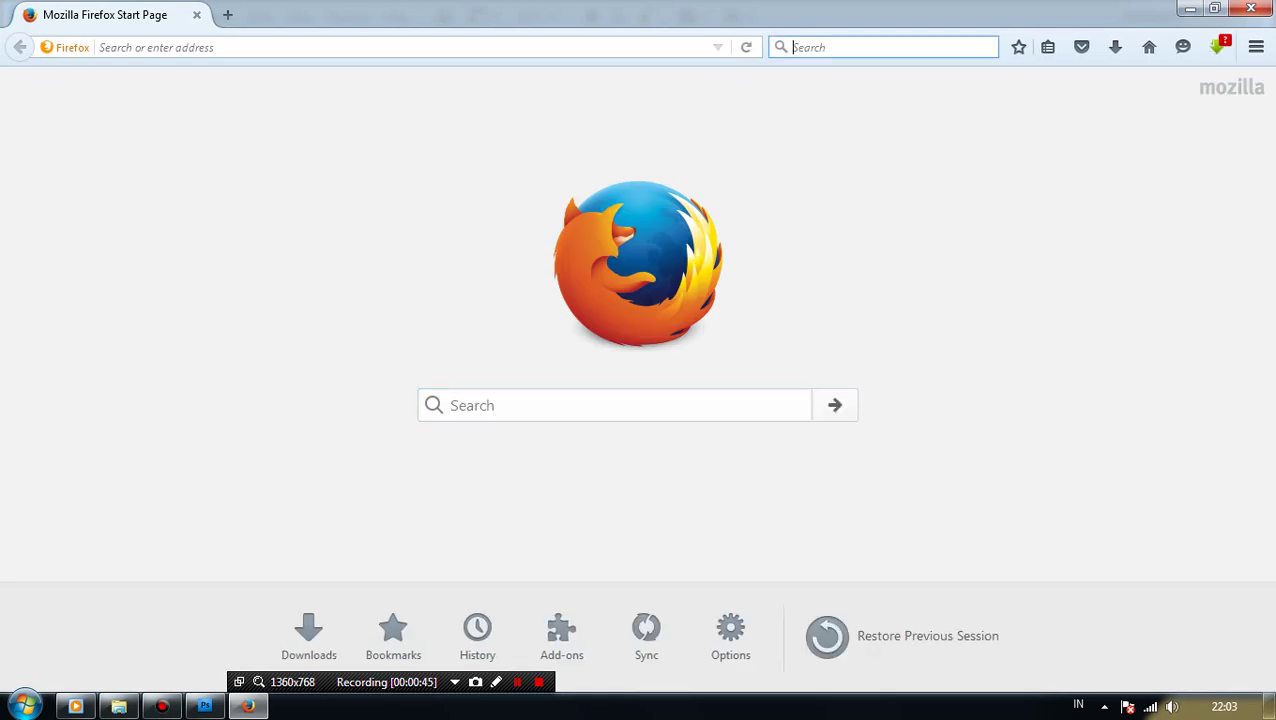
pyautogui.write('rad')
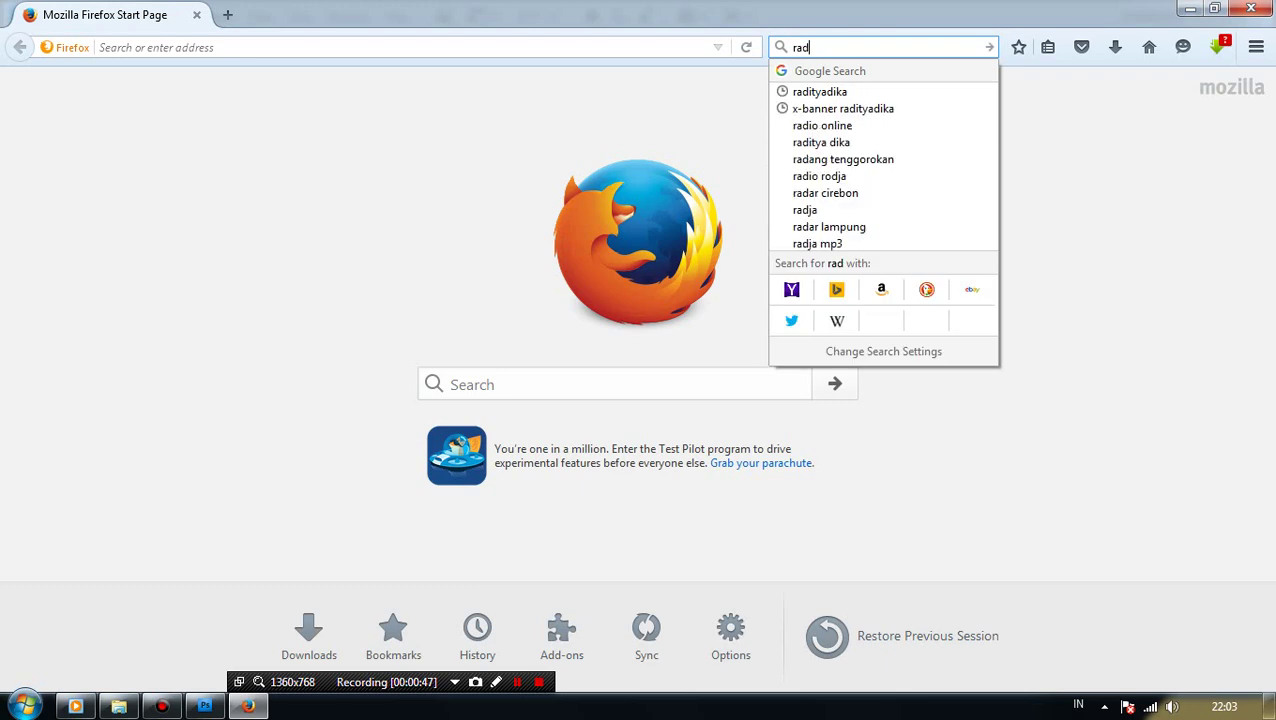
pyautogui.write('itya')
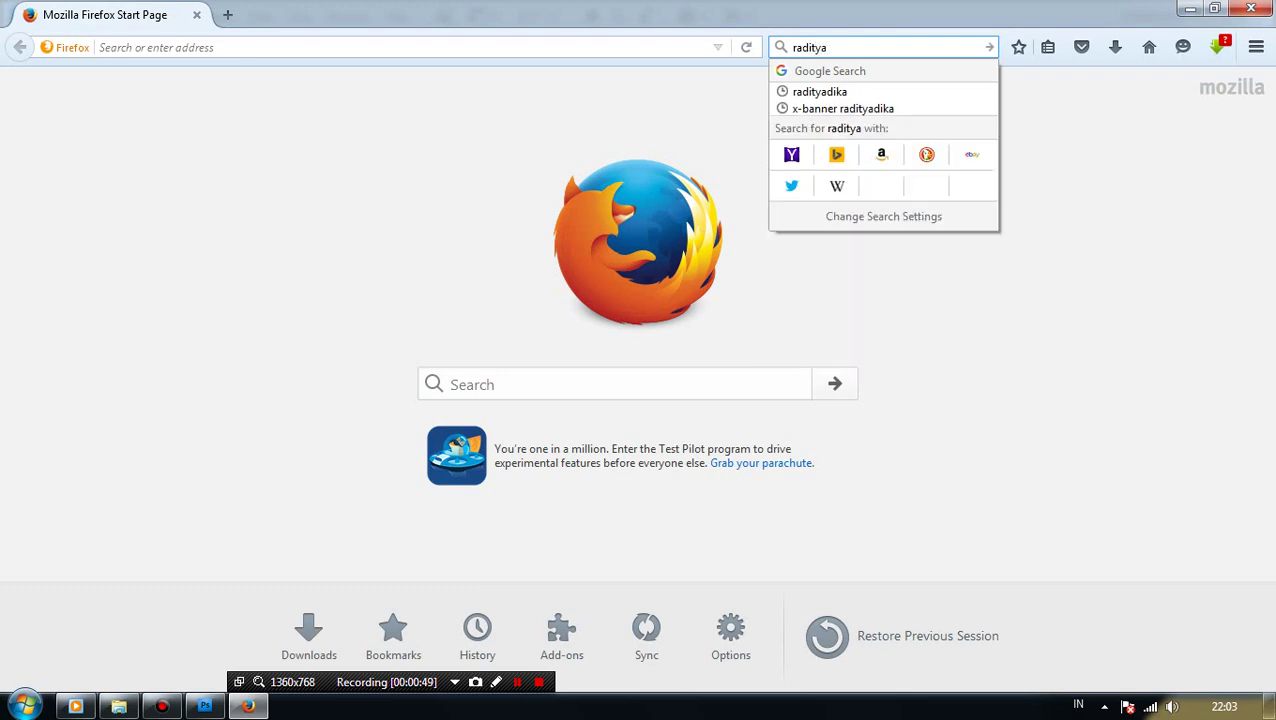
pyautogui.write(' dika')
pyautogui.press('Return')
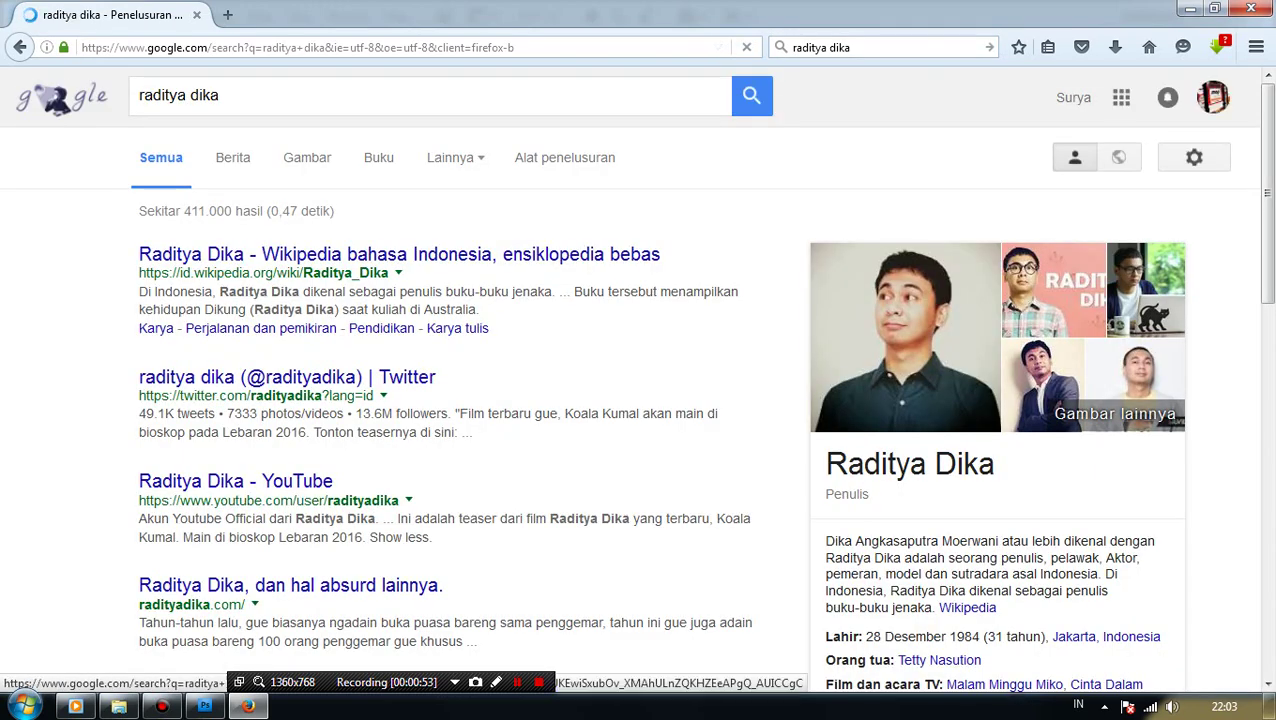
# Open the pink-background portrait with glasses full size from the image results
pyautogui.click(306, 157)
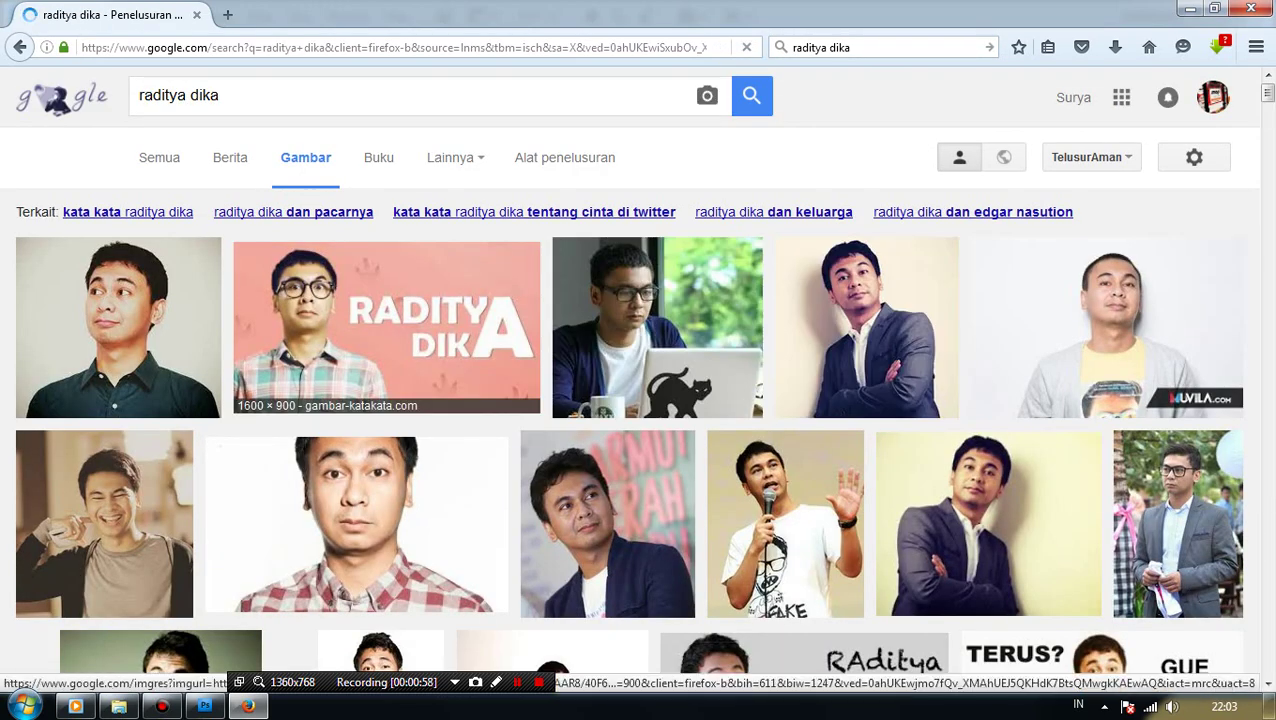
pyautogui.click(386, 330)
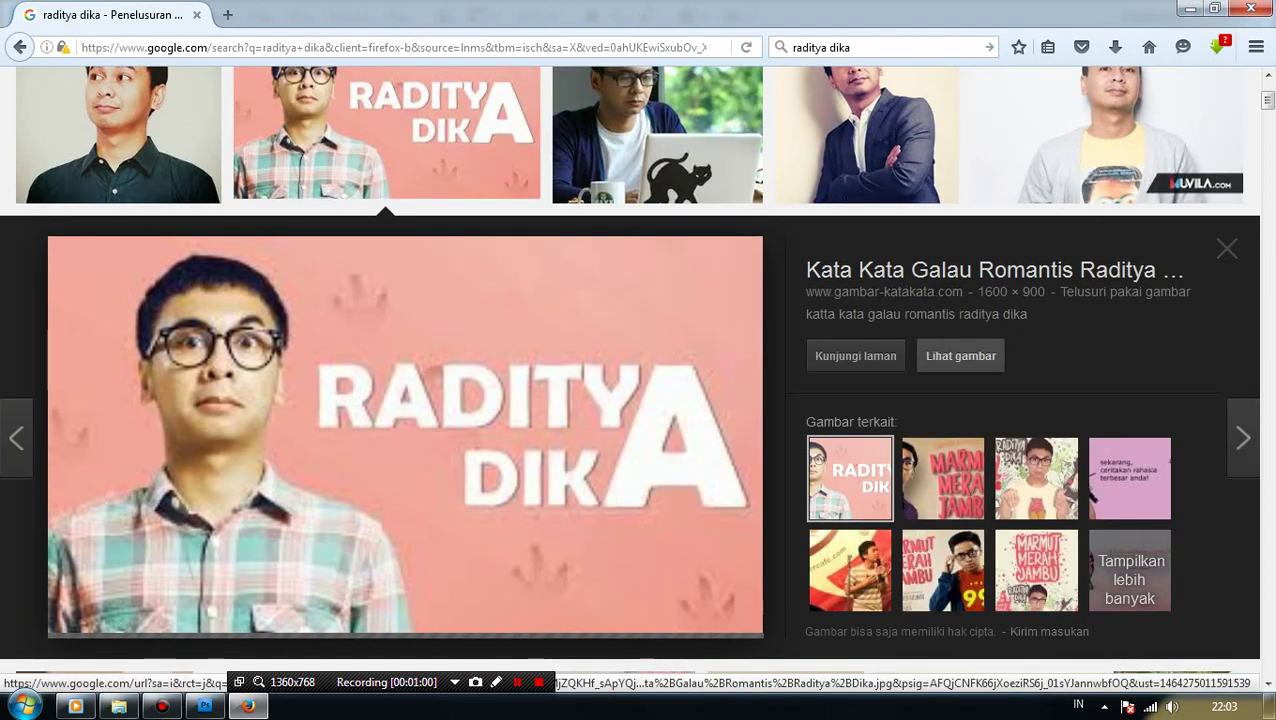
pyautogui.click(405, 430)
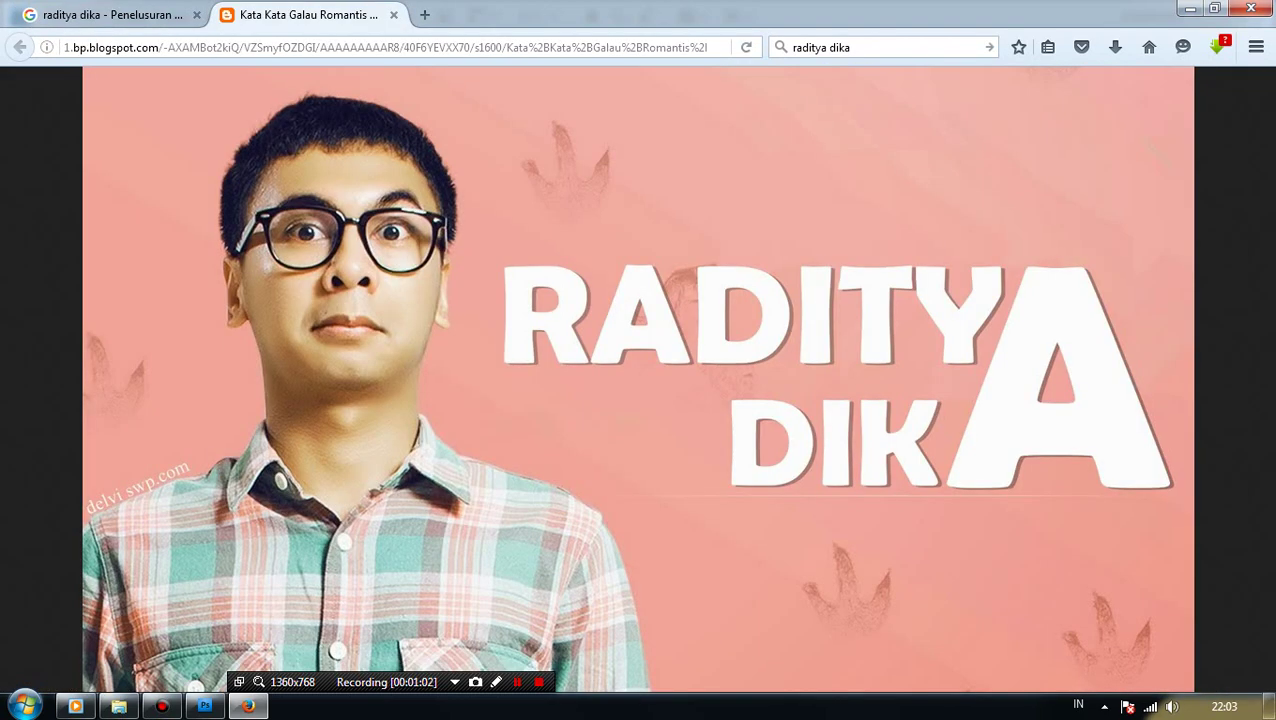
# Drag the portrait into the Photoshop document as Layer 1 and shift it slightly right and up
pyautogui.moveTo(420, 420); pyautogui.dragTo(204, 700)
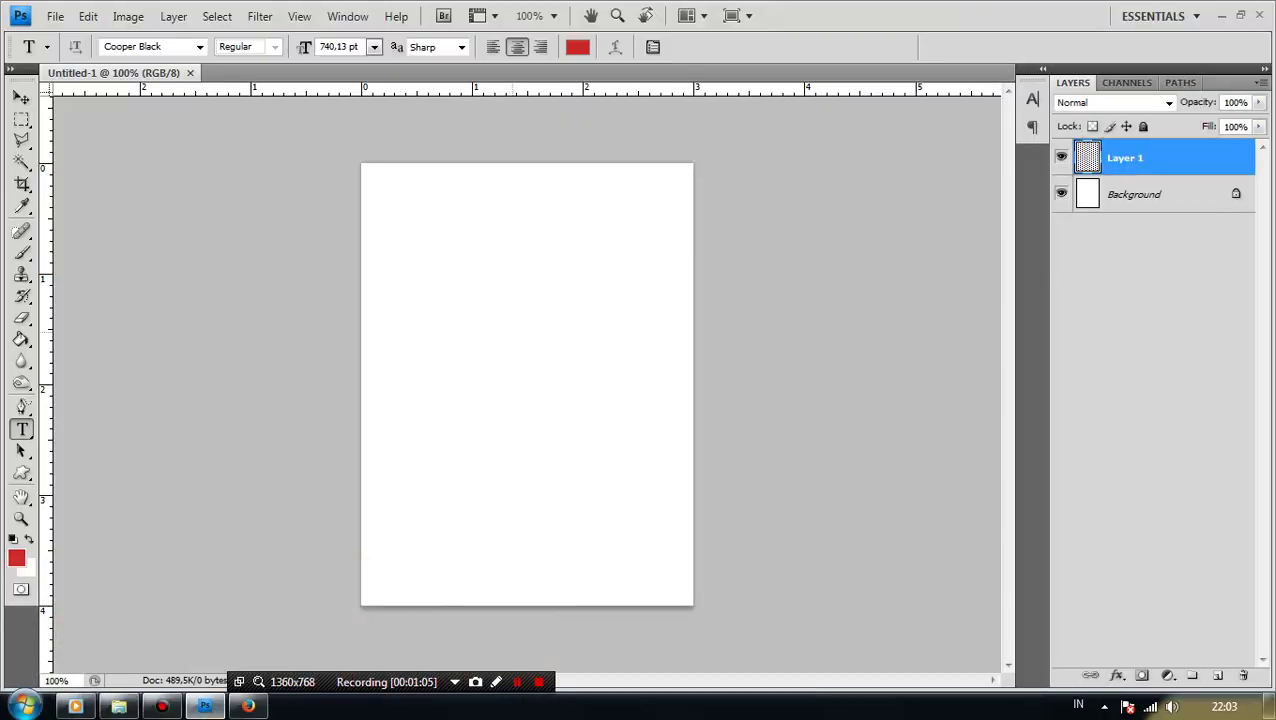
pyautogui.press('v')
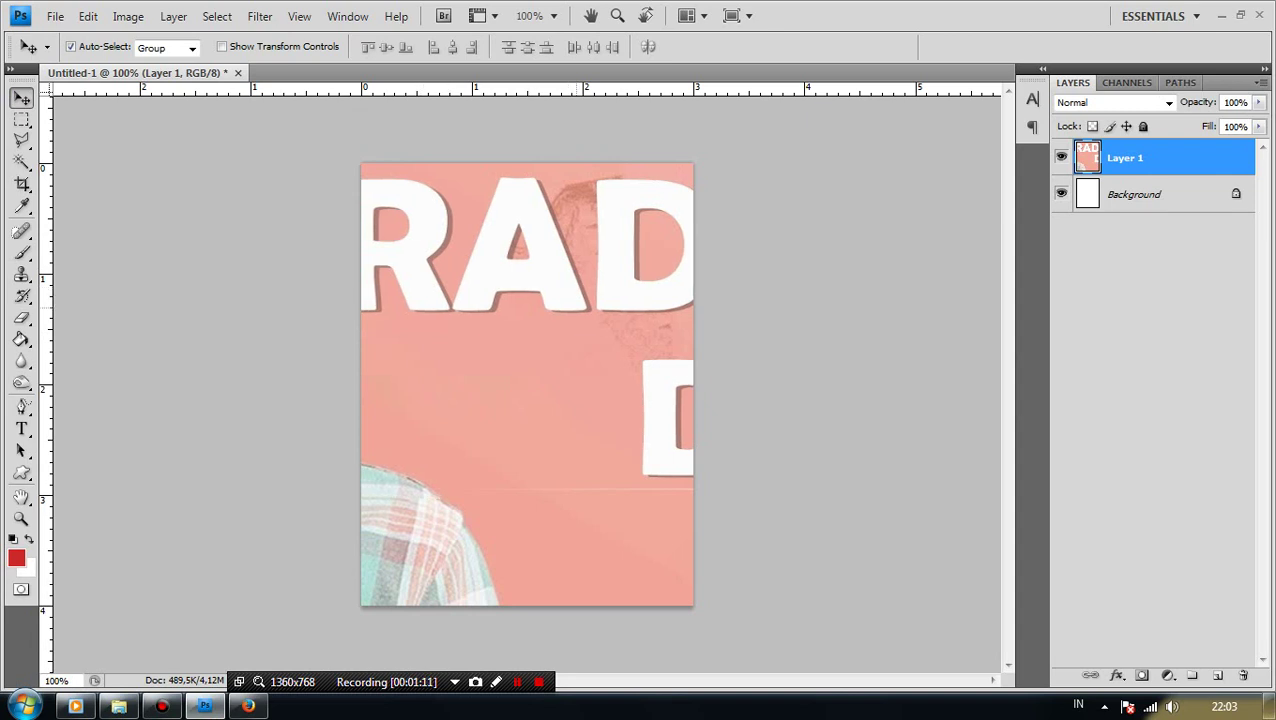
pyautogui.moveTo(527, 384); pyautogui.dragTo(656, 379)
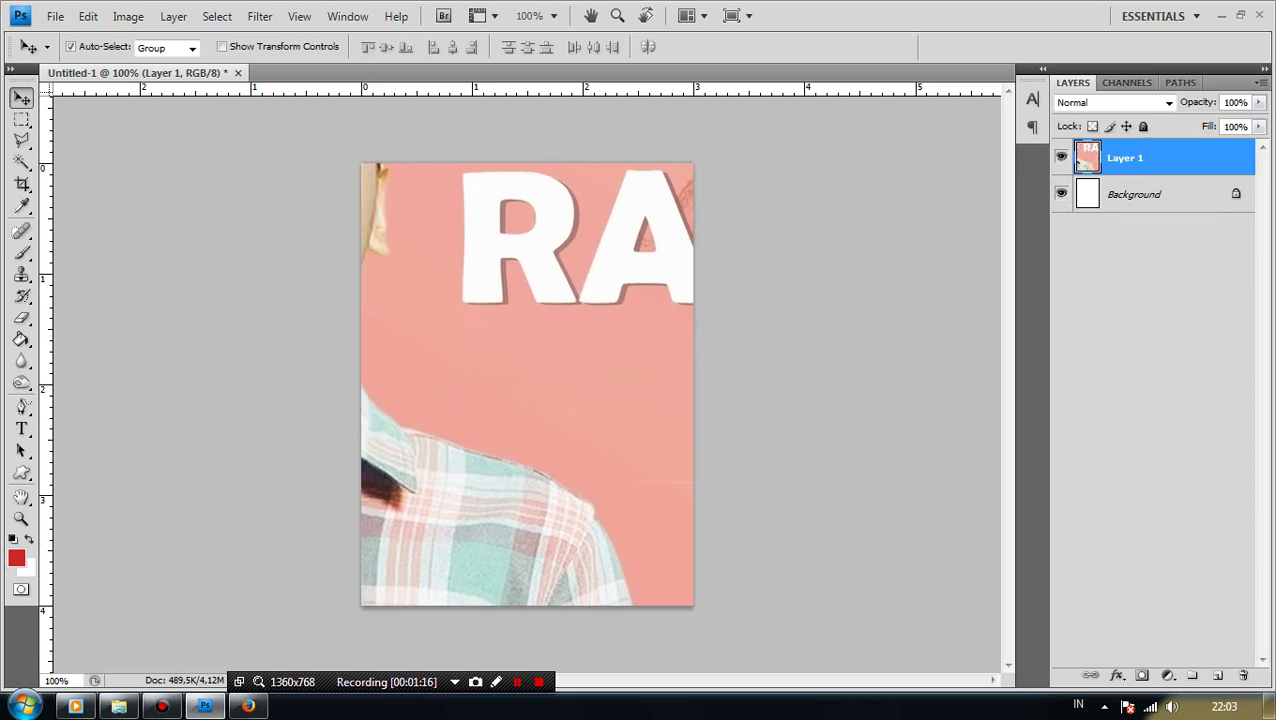
pyautogui.click(88, 16)
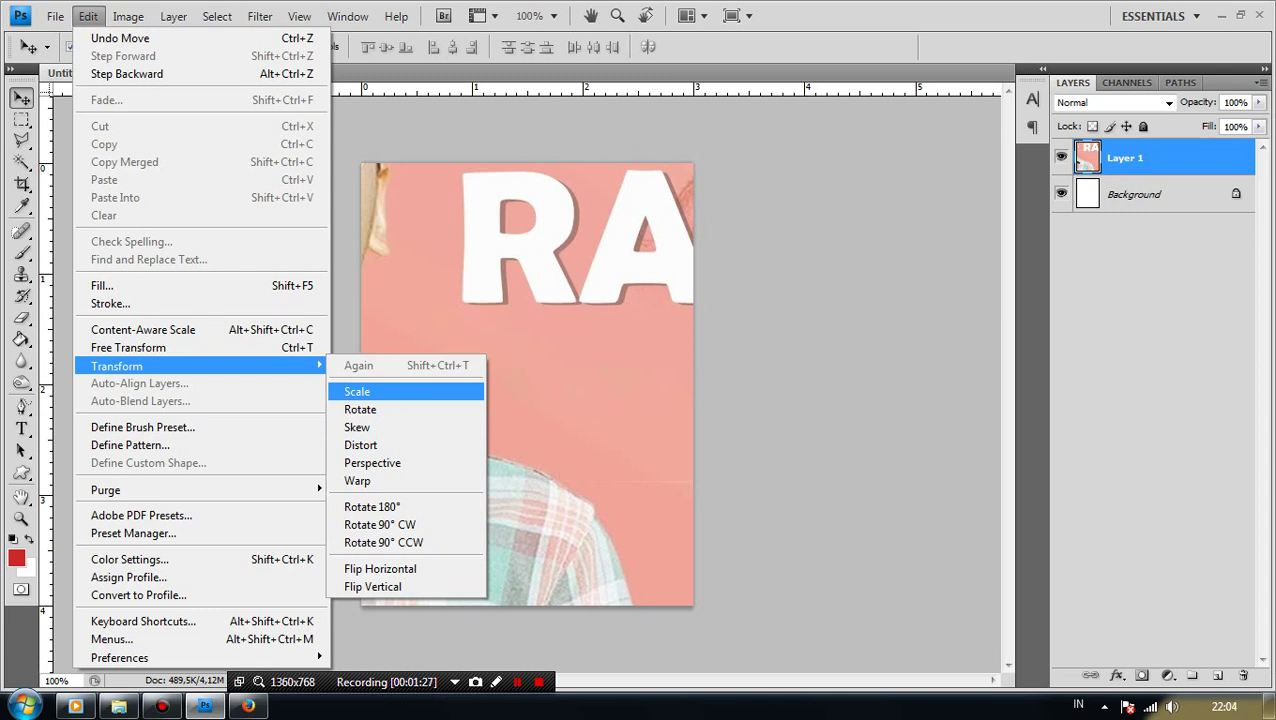
# Start Free Transform on the photo and zoom the view out to 50% to reveal its handles
pyautogui.click(380, 391)
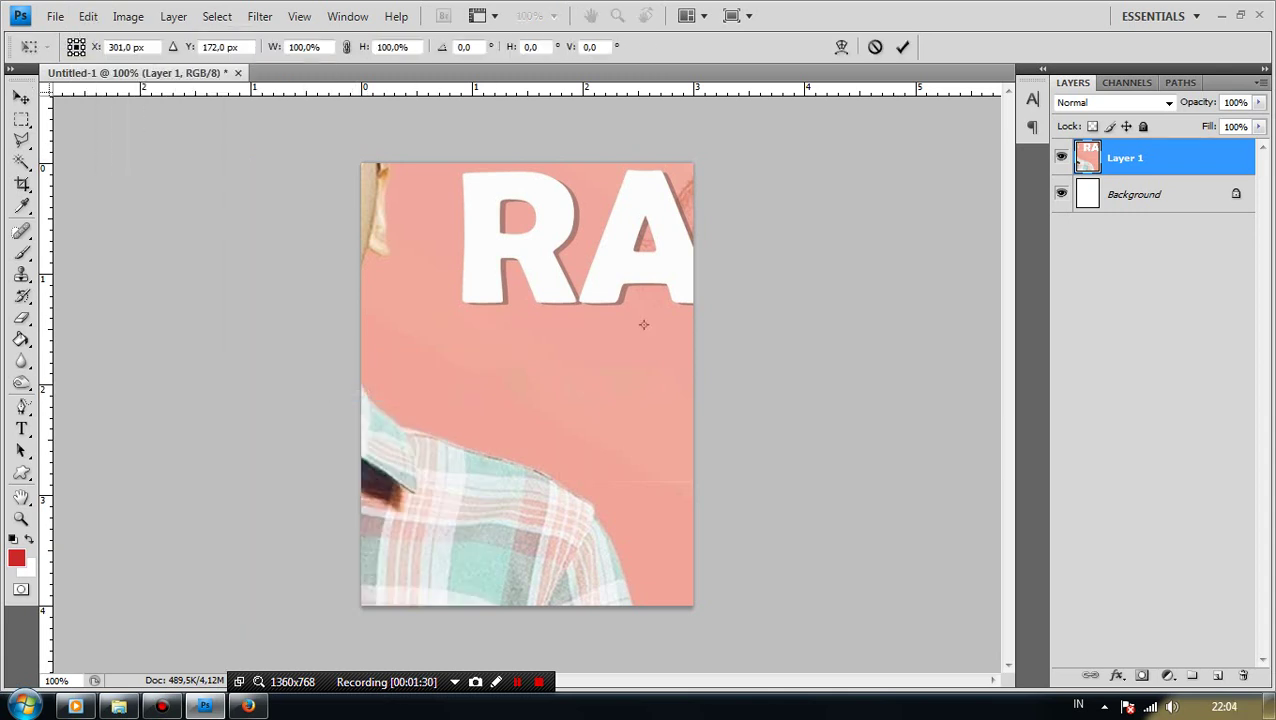
pyautogui.click(299, 16)
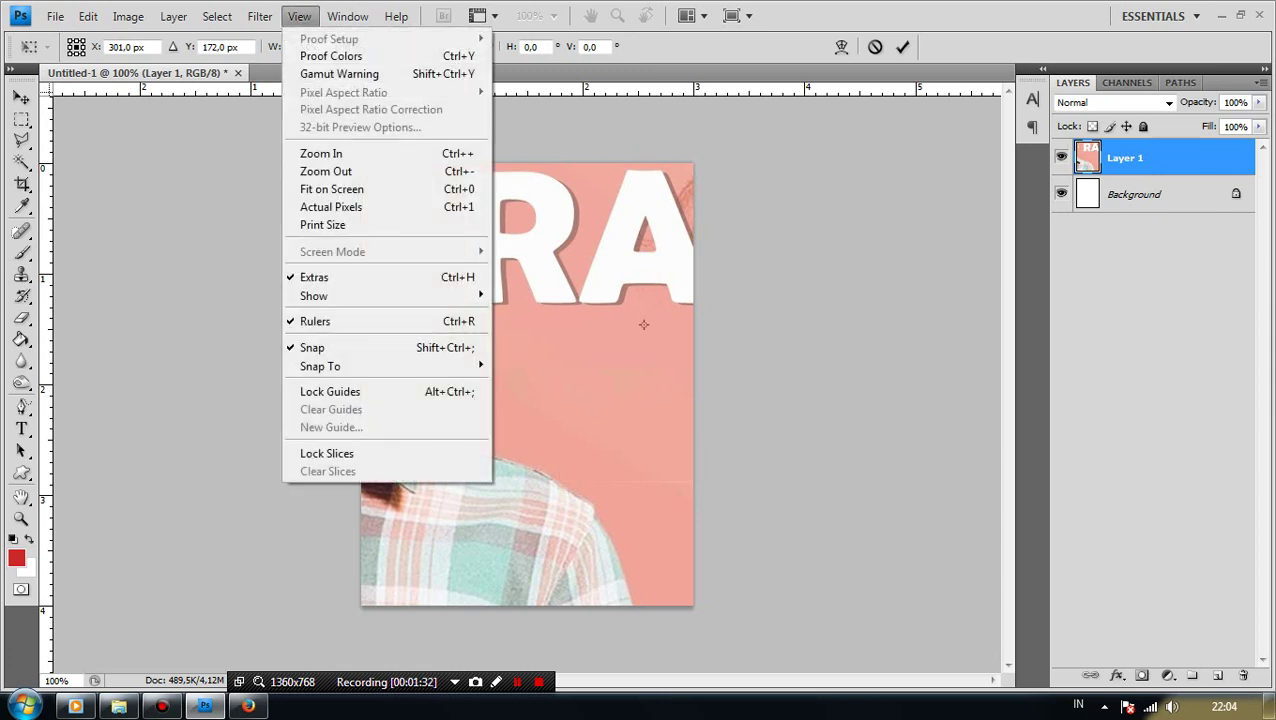
pyautogui.press('Down')
pyautogui.press('Down')
pyautogui.press('Down')
pyautogui.press('Down')
pyautogui.press('Down')
pyautogui.press('Down')
pyautogui.press('Down')
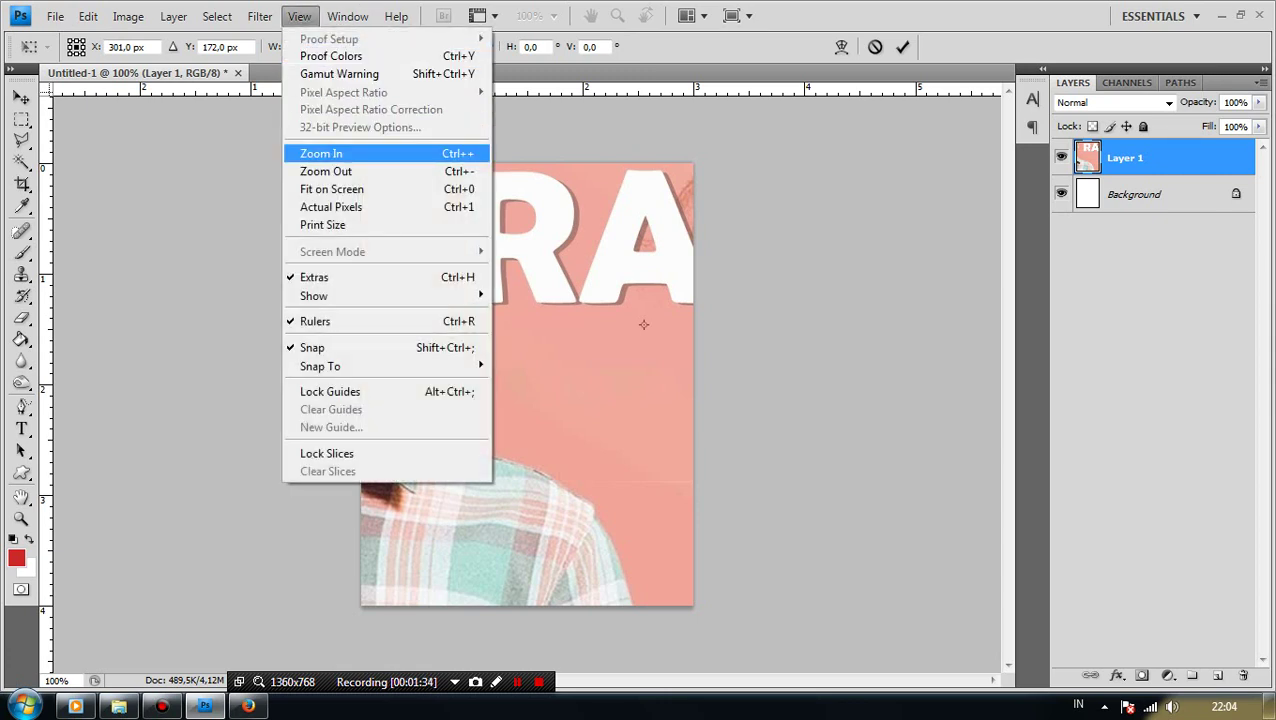
pyautogui.press('Return')
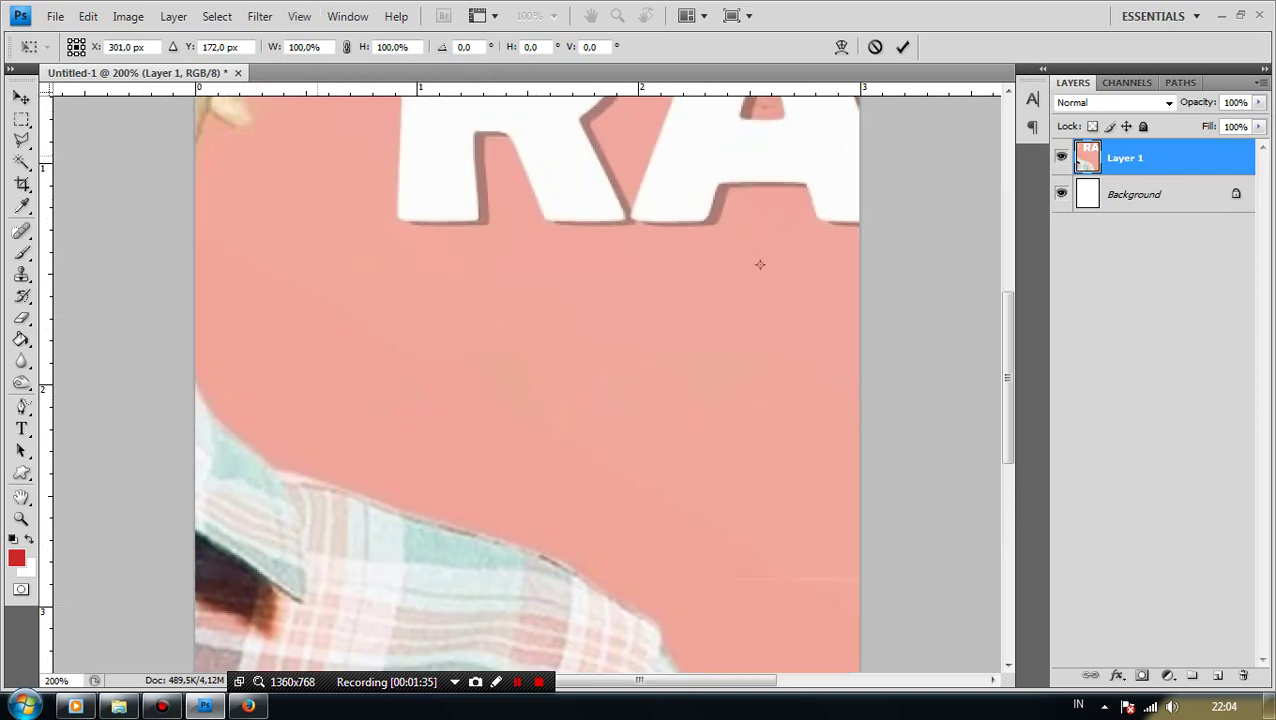
pyautogui.hotkey('alt', 'v')
pyautogui.press('Down')
pyautogui.press('Down')
pyautogui.press('Down')
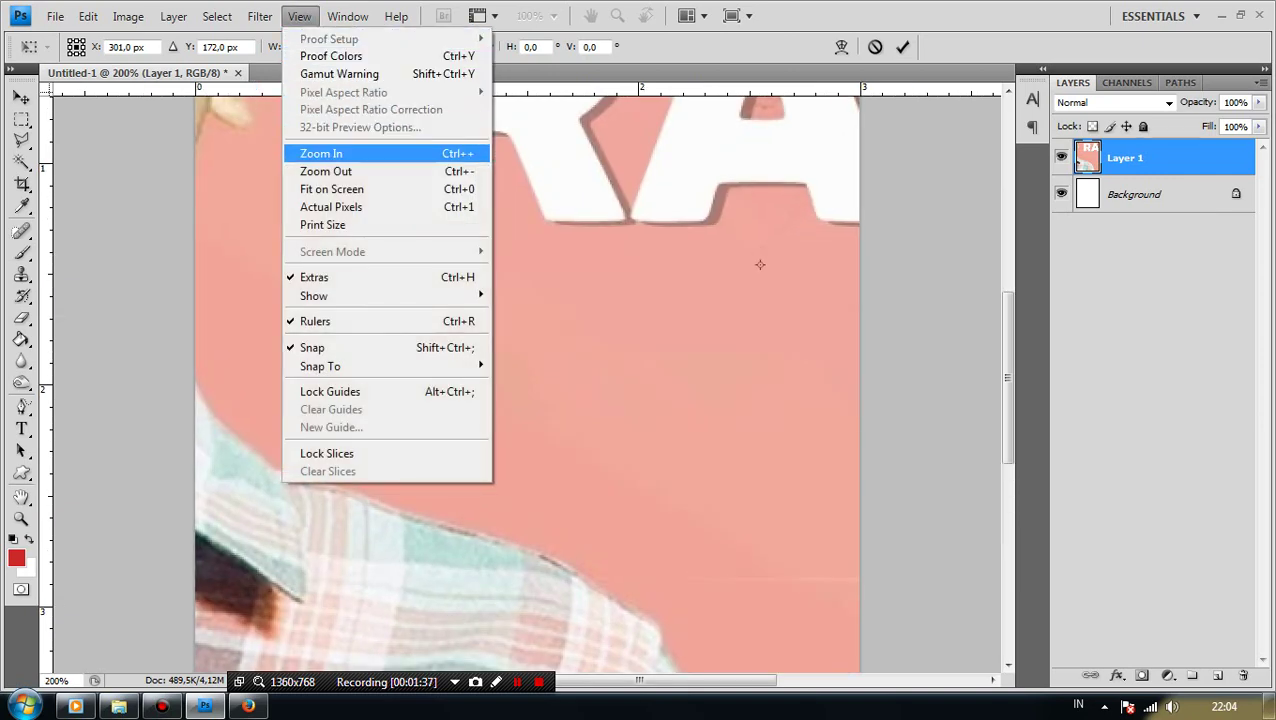
pyautogui.press('Down')
pyautogui.press('Return')
pyautogui.press('alt')
pyautogui.press('Left')
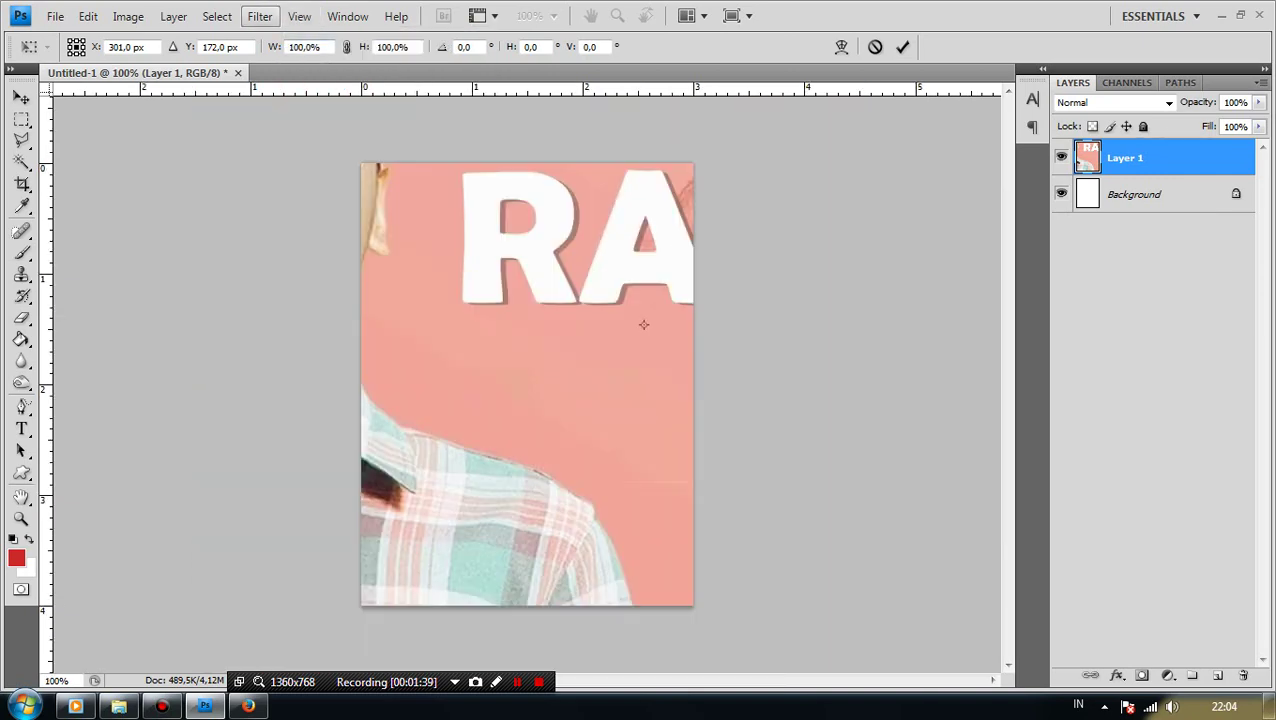
pyautogui.press('Down')
pyautogui.press('Right')
pyautogui.press('Down')
pyautogui.press('Down')
pyautogui.press('Down')
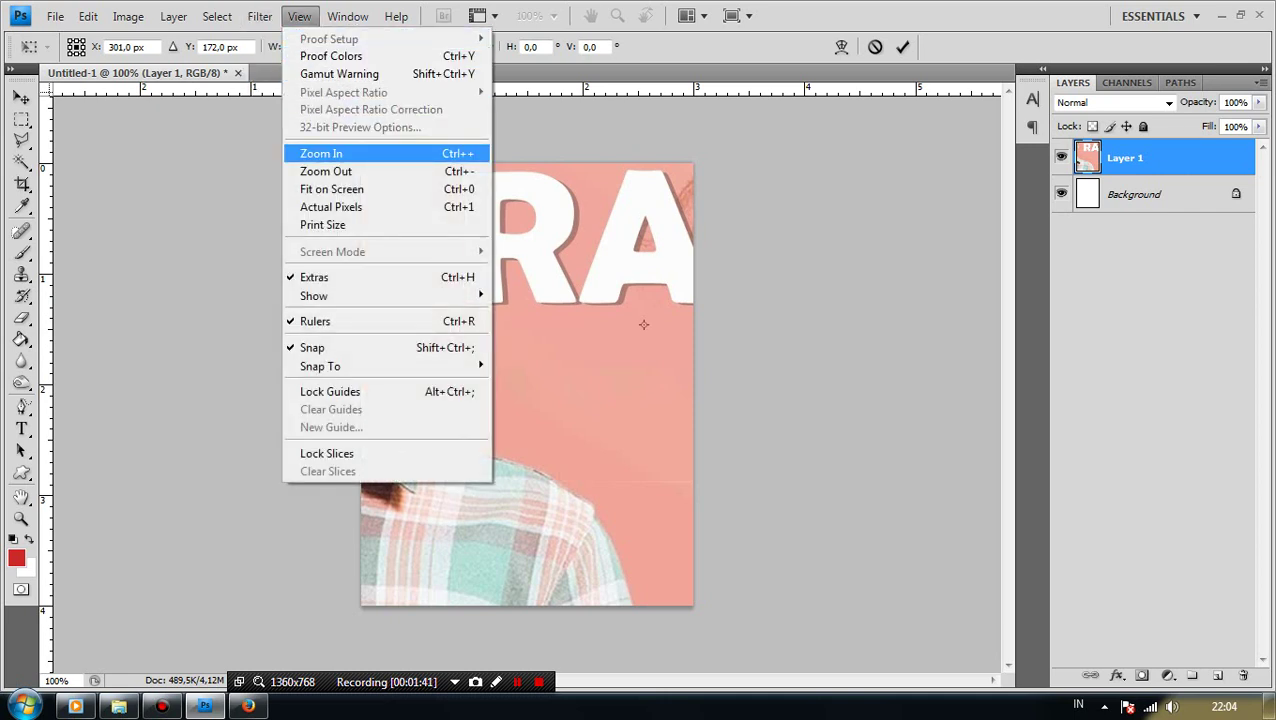
pyautogui.press('Down')
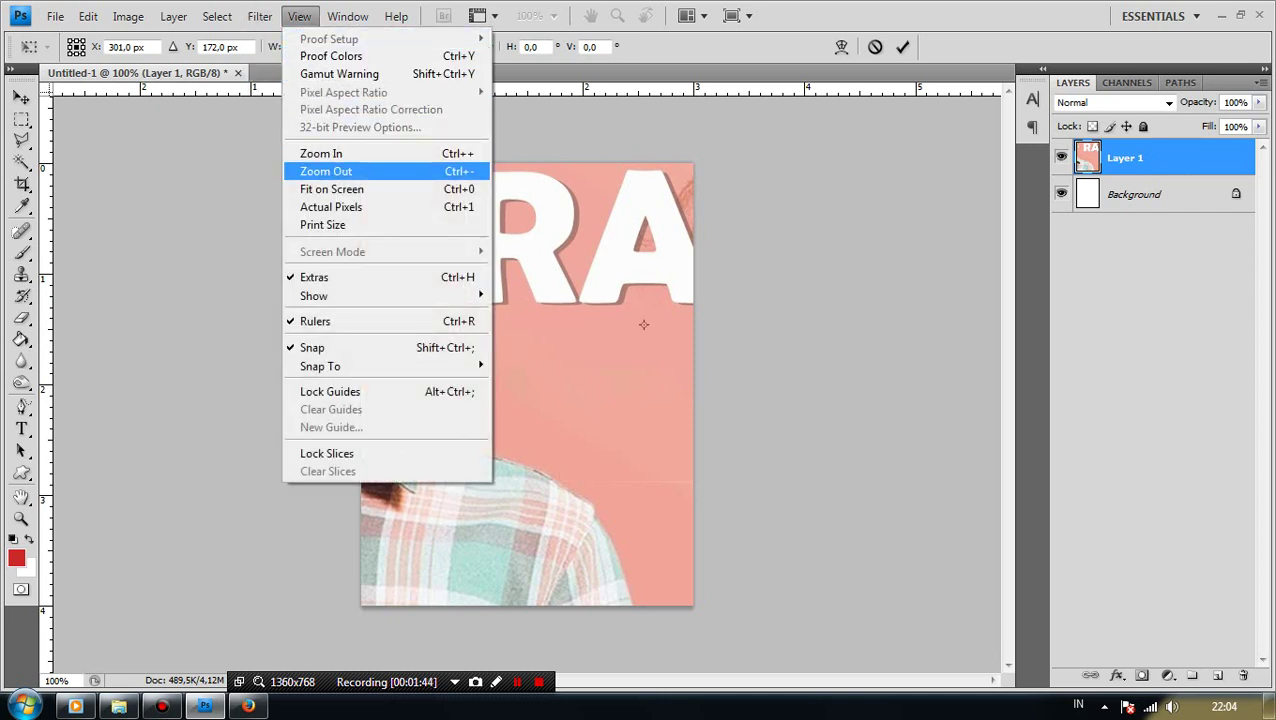
pyautogui.press('Return')
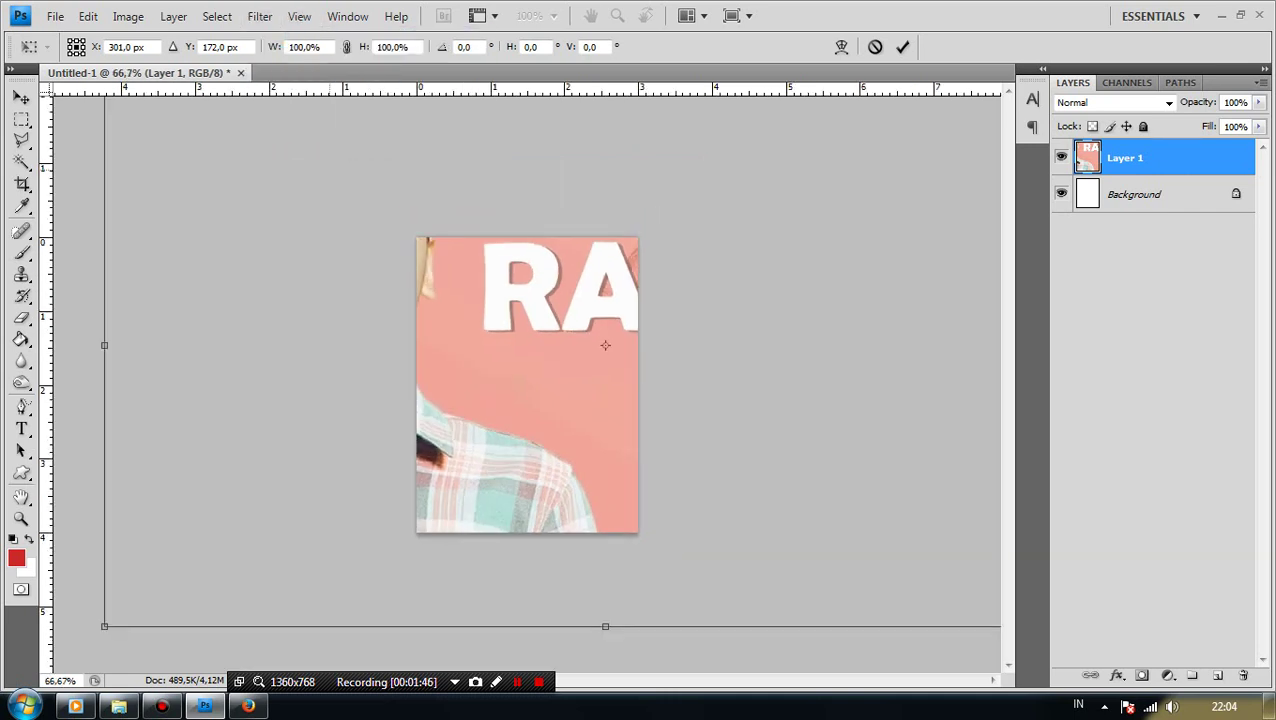
pyautogui.press('alt')
pyautogui.press('Down')
pyautogui.press('Down')
pyautogui.press('Down')
pyautogui.press('Down')
pyautogui.press('Down')
pyautogui.press('Down')
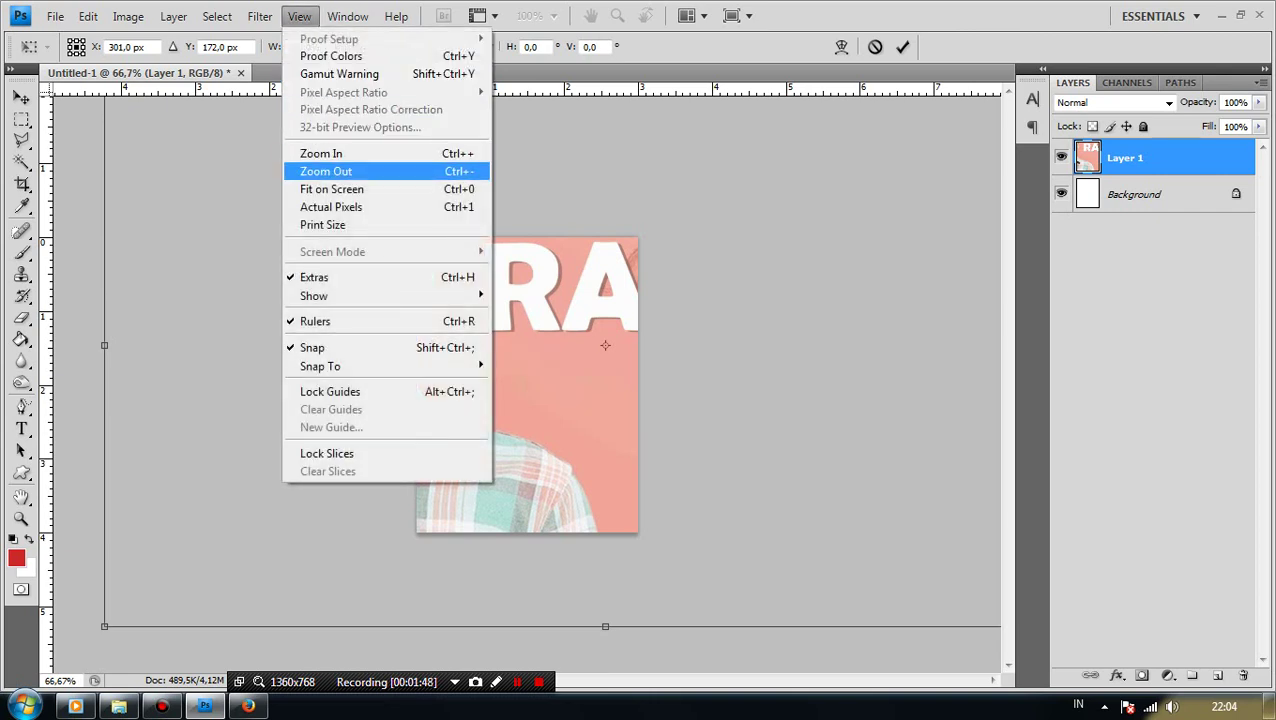
pyautogui.press('Return')
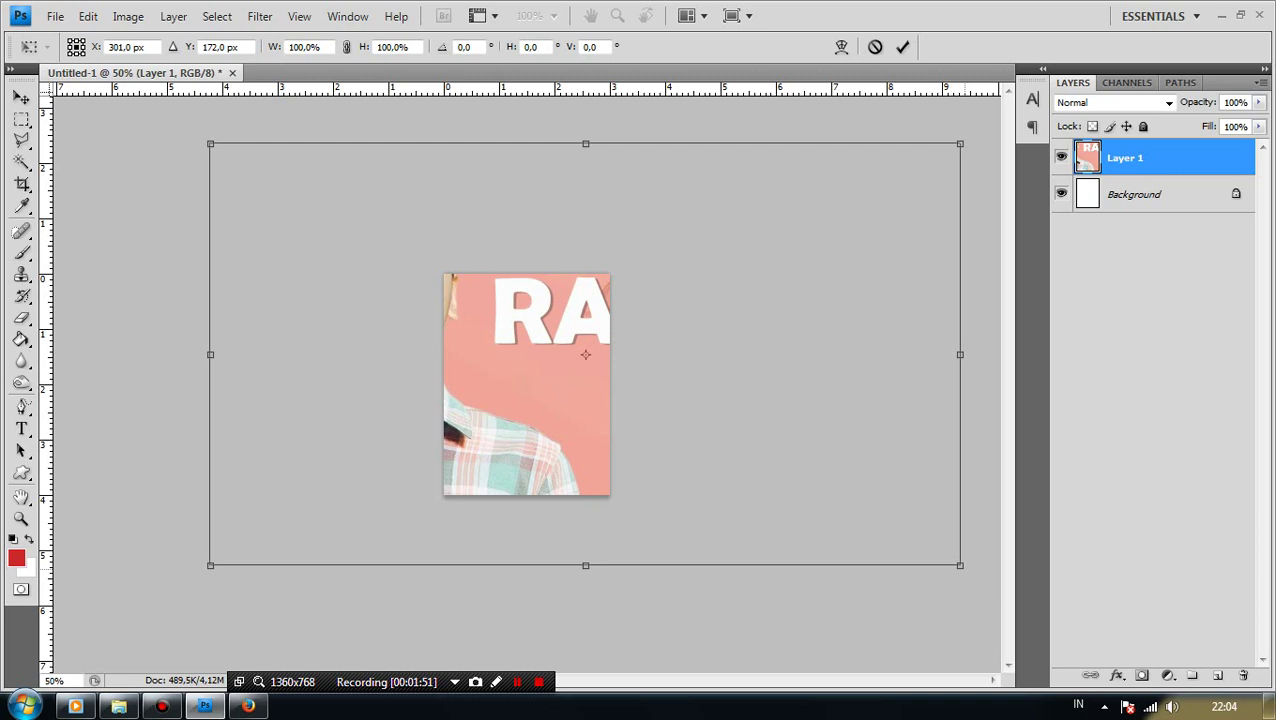
# Scale the portrait to about 46.6%, nudge it right, and commit the transform
pyautogui.moveTo(960, 565)
pyautogui.mouseDown()
pyautogui.moveTo(545, 332)
pyautogui.moveTo(714, 428)
pyautogui.mouseUp()
pyautogui.moveTo(597, 360); pyautogui.dragTo(610, 369)
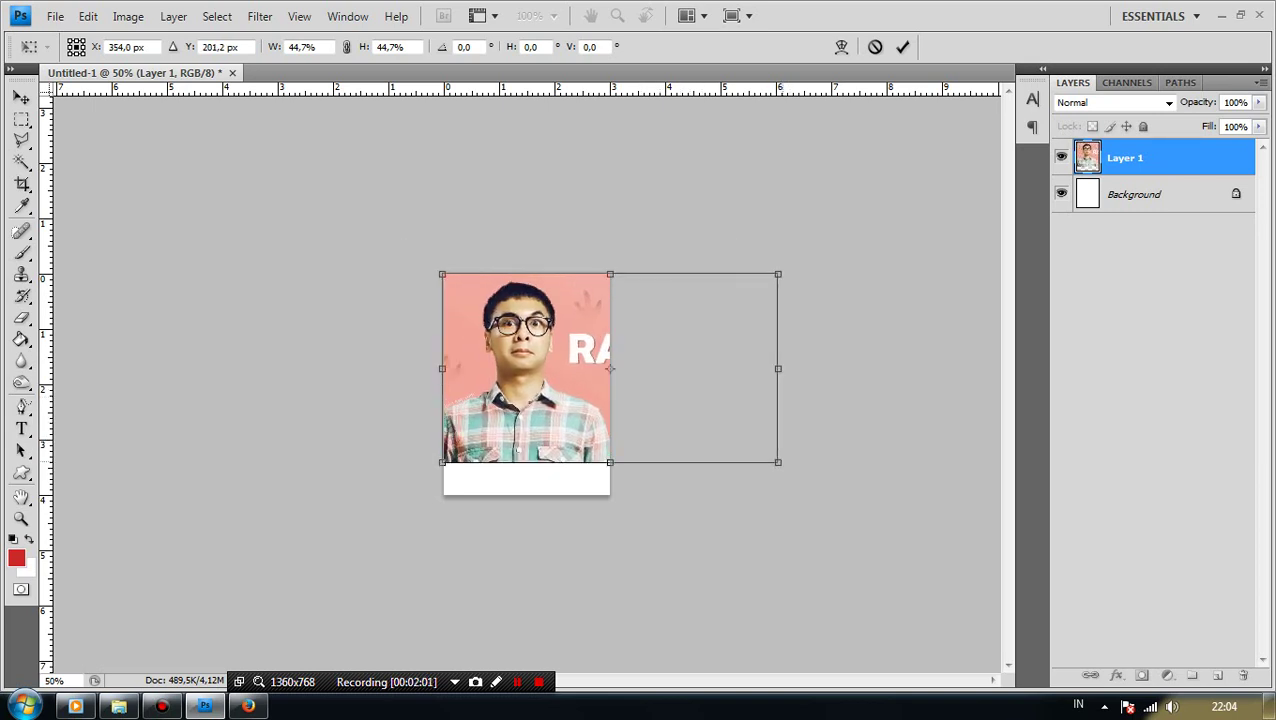
pyautogui.moveTo(778, 462); pyautogui.dragTo(792, 470)
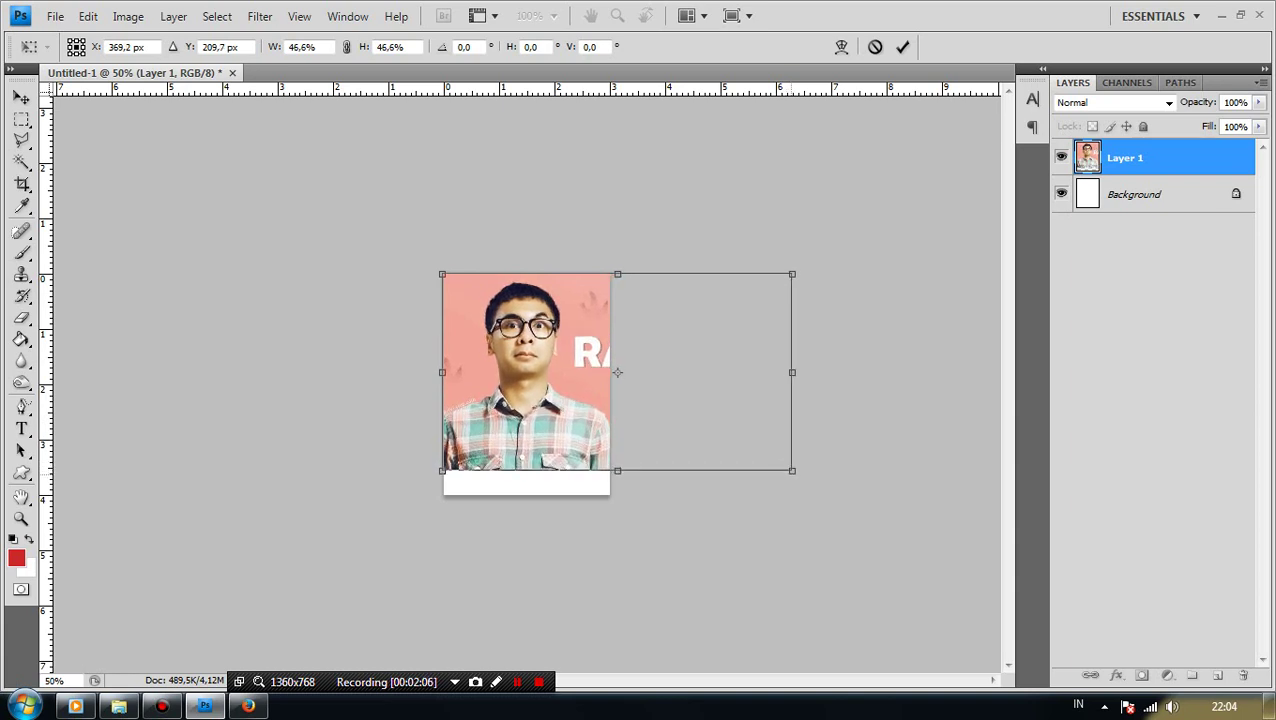
pyautogui.moveTo(700, 420); pyautogui.dragTo(694, 444)
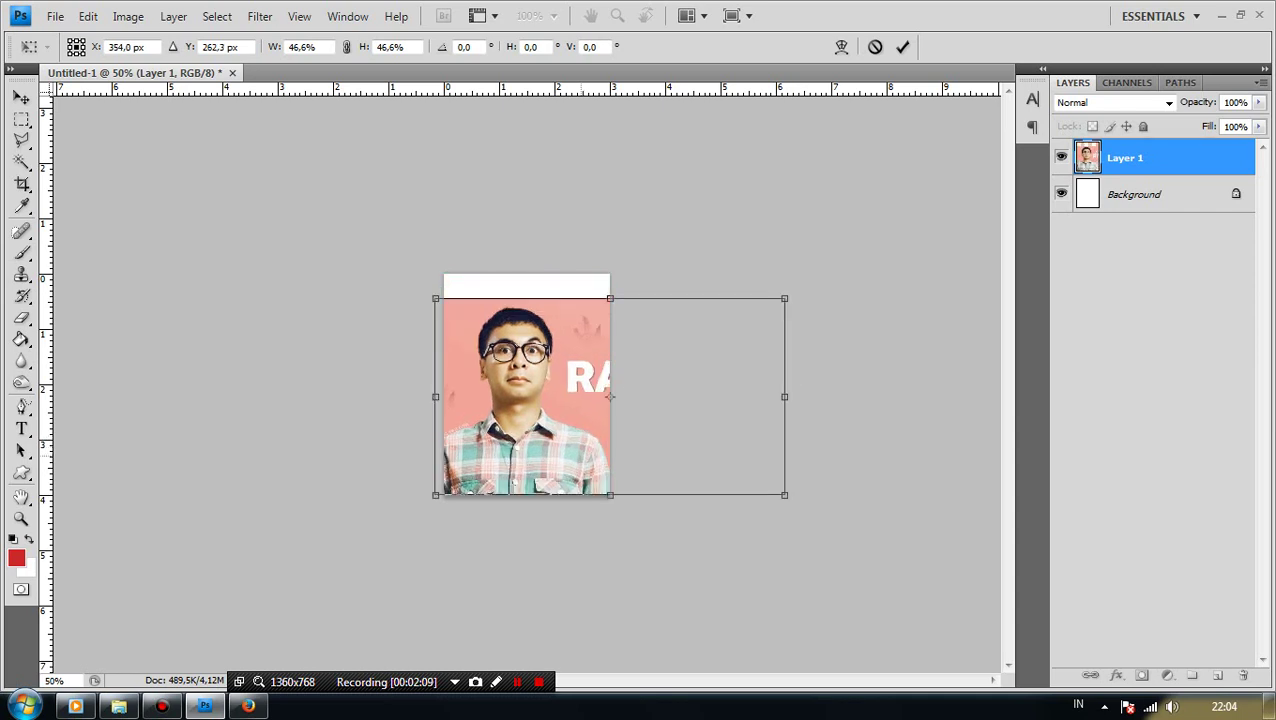
pyautogui.press('Right')
pyautogui.press('Right')
pyautogui.press('Right')
pyautogui.press('Right')
pyautogui.press('Right')
pyautogui.press('Right')
pyautogui.press('Right')
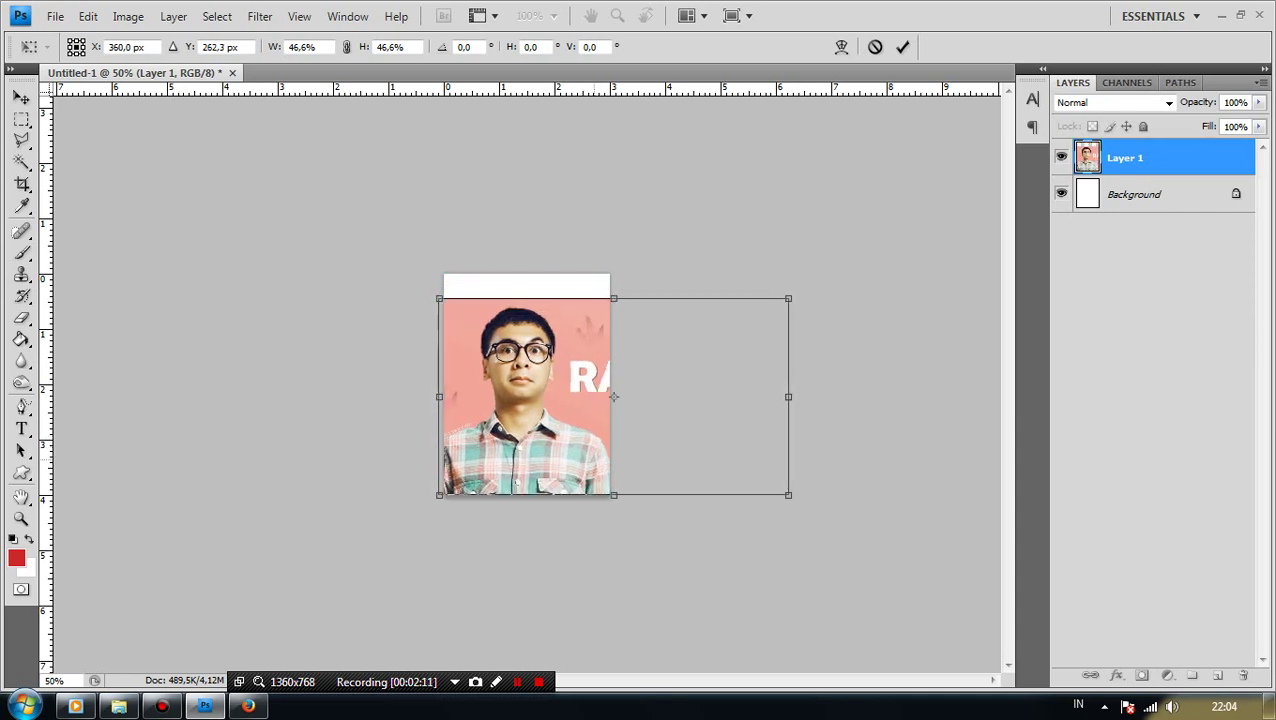
pyautogui.press('Right')
pyautogui.press('Right')
pyautogui.press('Right')
pyautogui.press('Right')
pyautogui.press('Right')
pyautogui.press('Right')
pyautogui.press('Right')
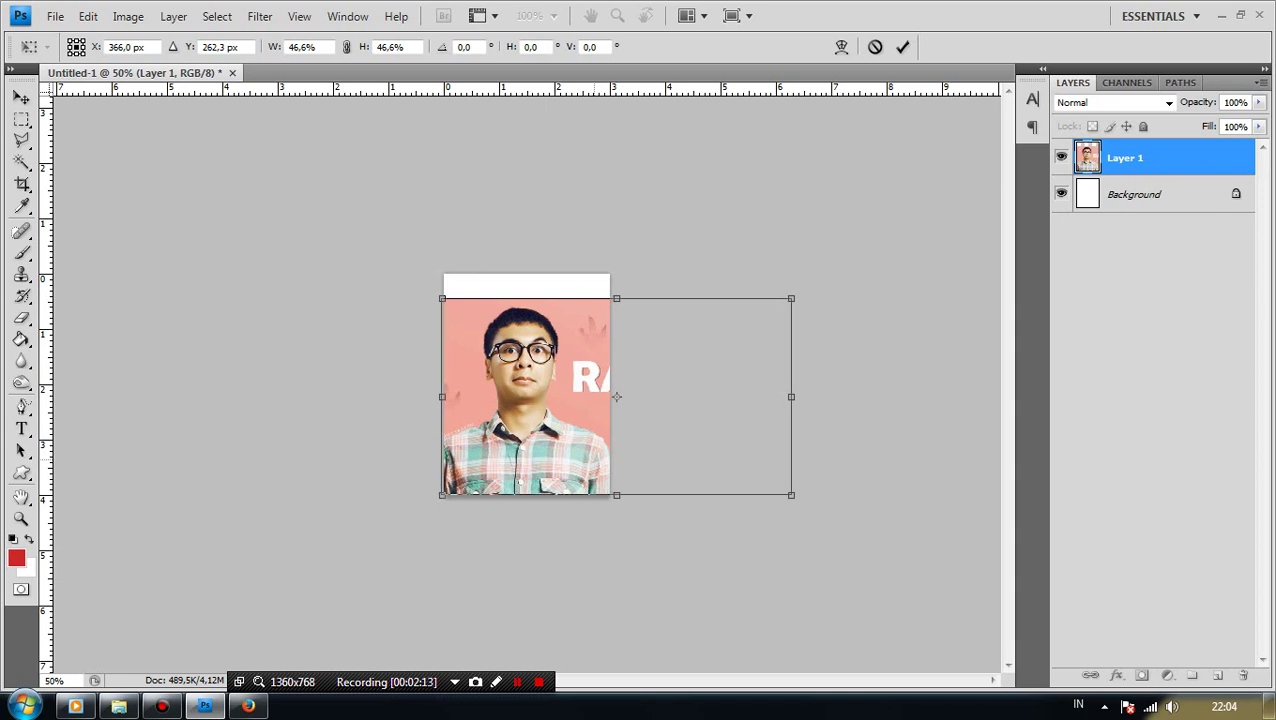
pyautogui.press('Right')
pyautogui.press('Right')
pyautogui.press('Right')
pyautogui.press('Right')
pyautogui.press('Right')
pyautogui.press('Right')
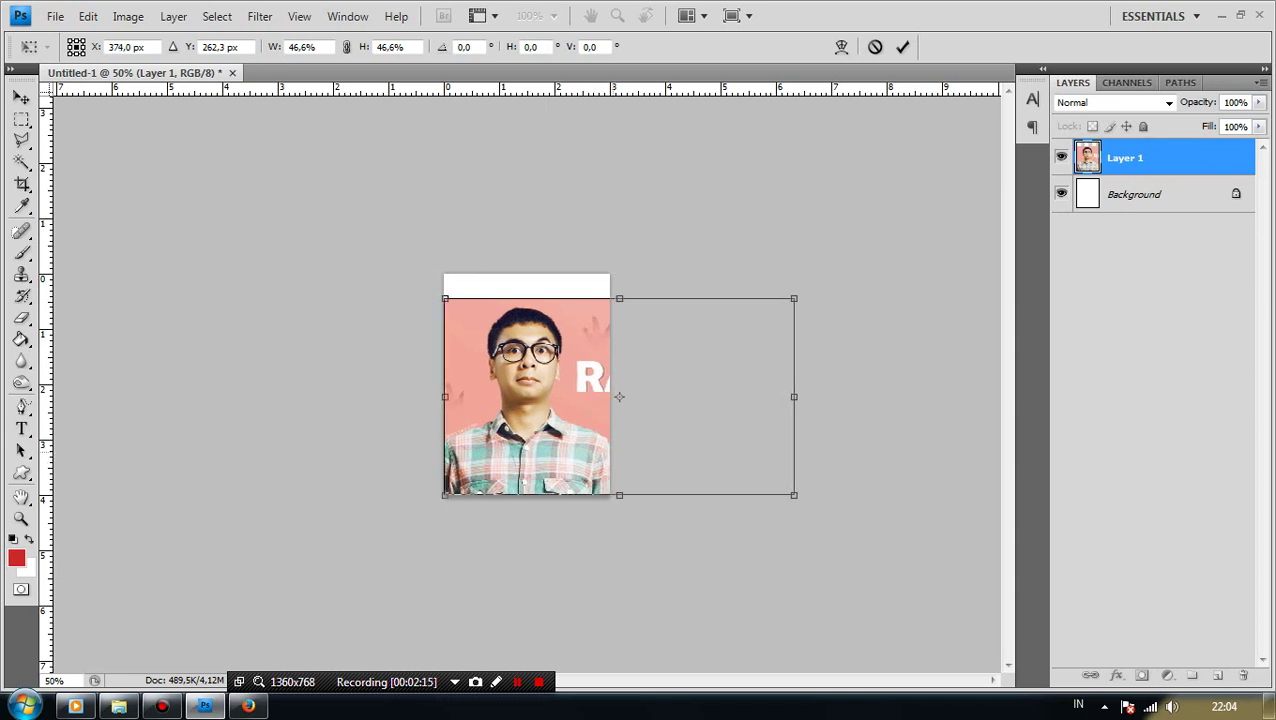
pyautogui.press('Return')
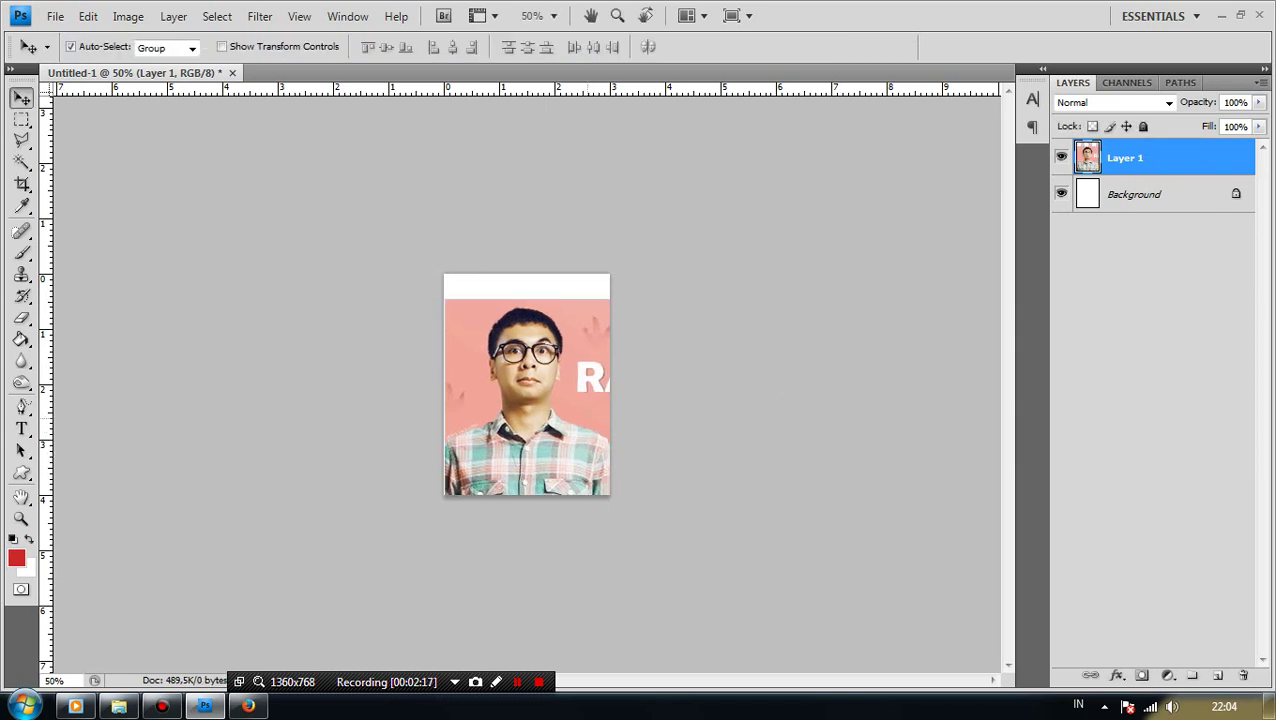
# Nudge the photo left and try Magic Wand selections of the pink background
pyautogui.press('Left')
pyautogui.press('Left')
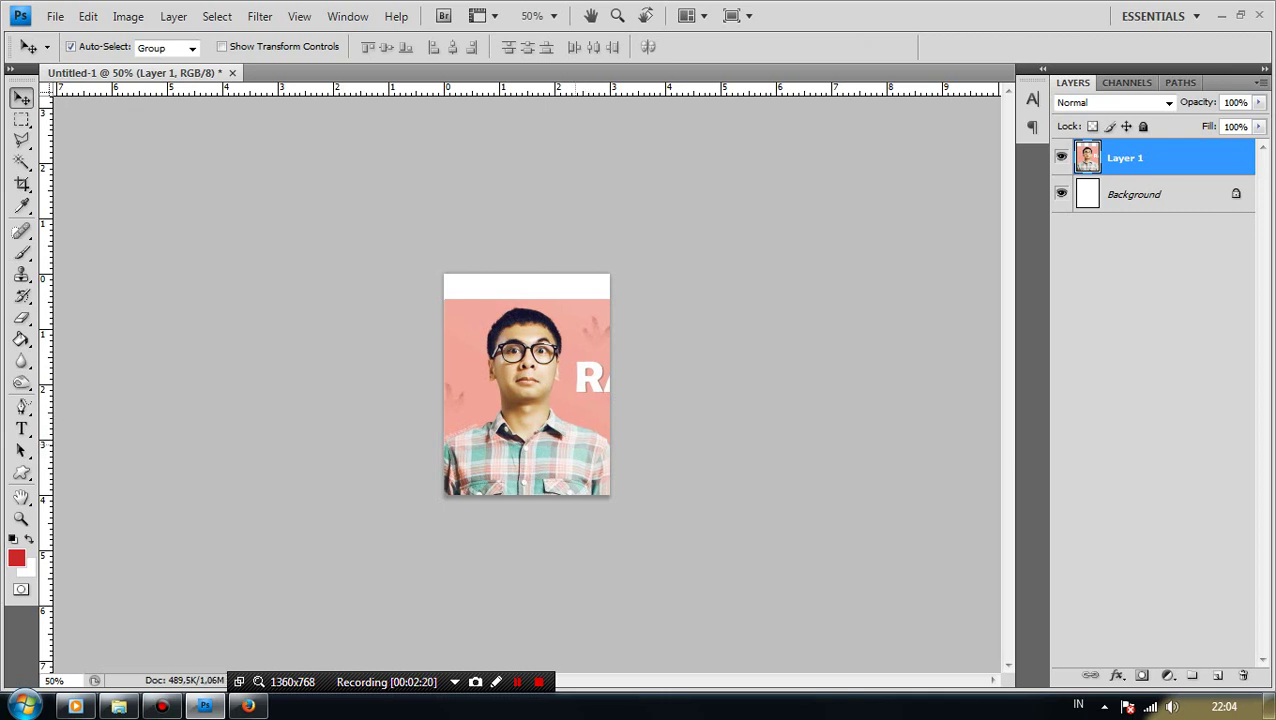
pyautogui.click(21, 162)
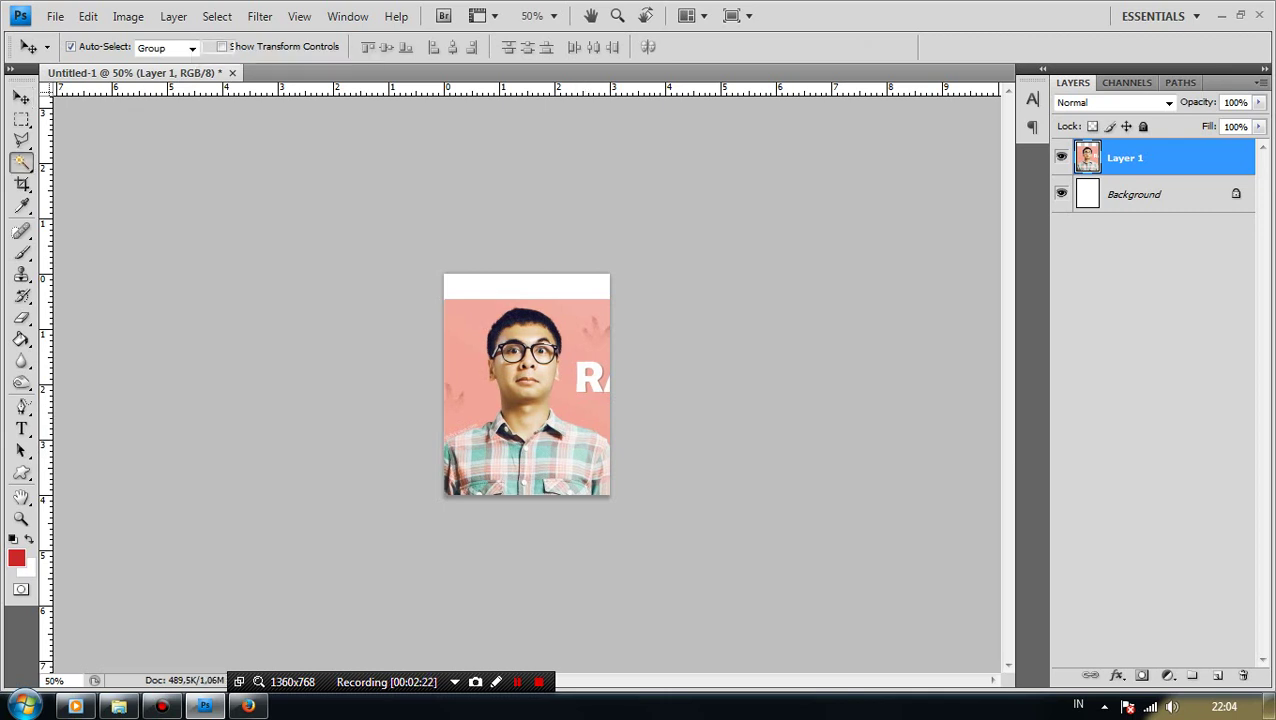
pyautogui.click(461, 395)
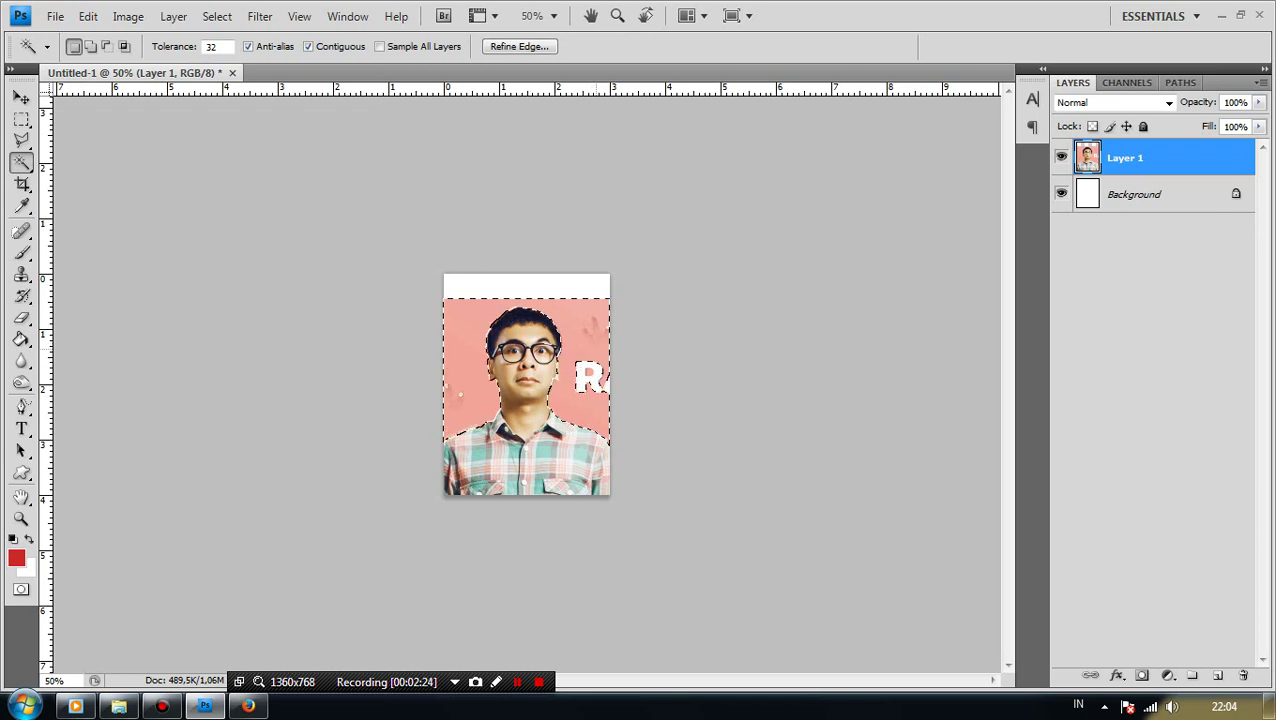
pyautogui.click(90, 46)
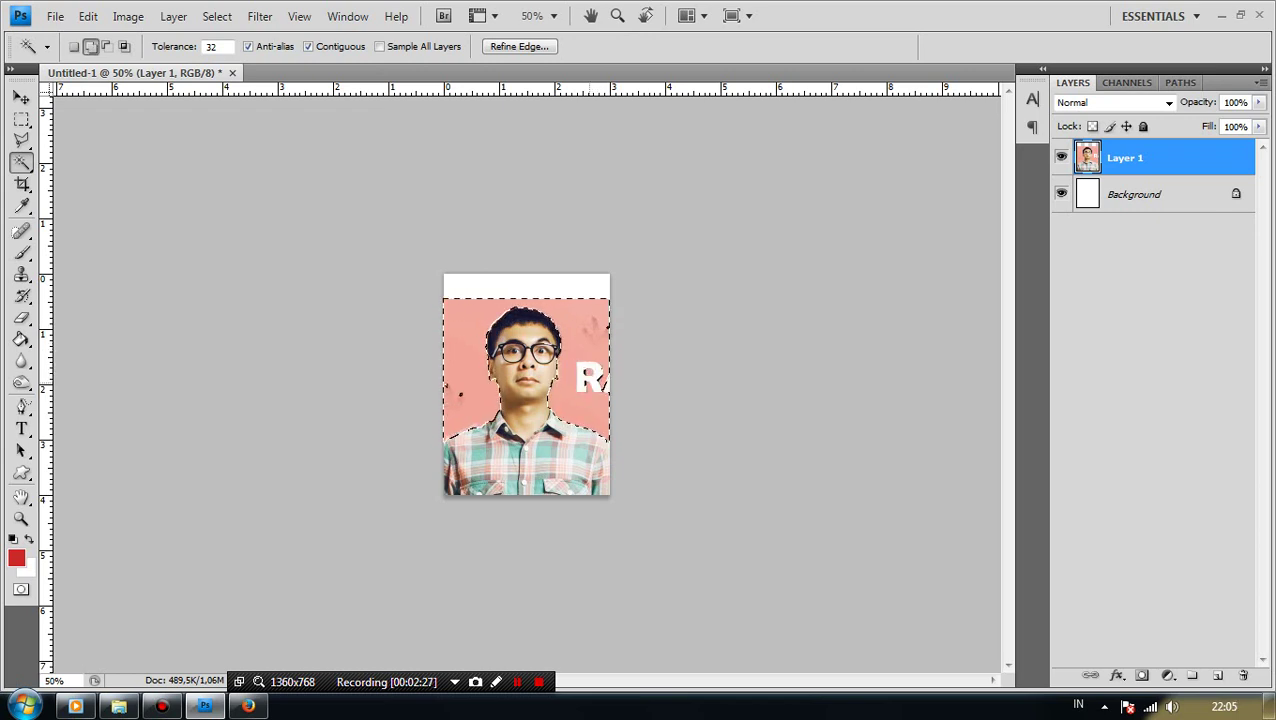
pyautogui.click(532, 382)
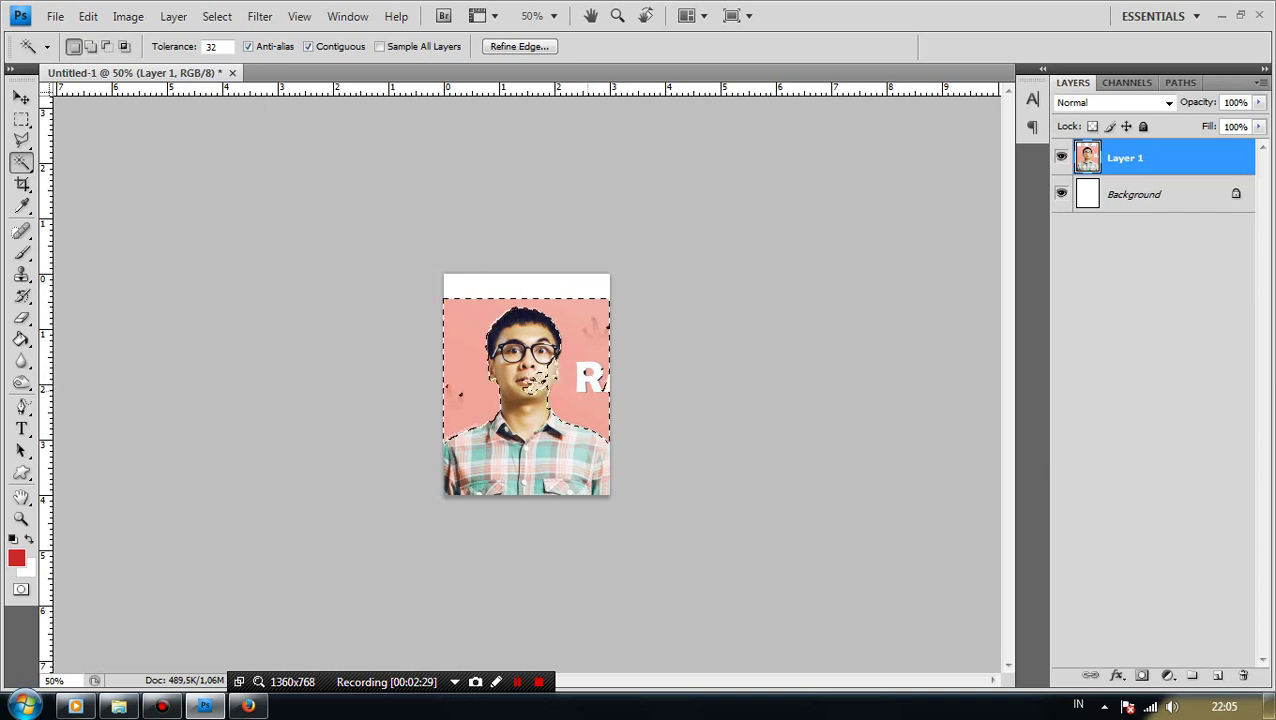
pyautogui.hotkey('ctrl', 'z')
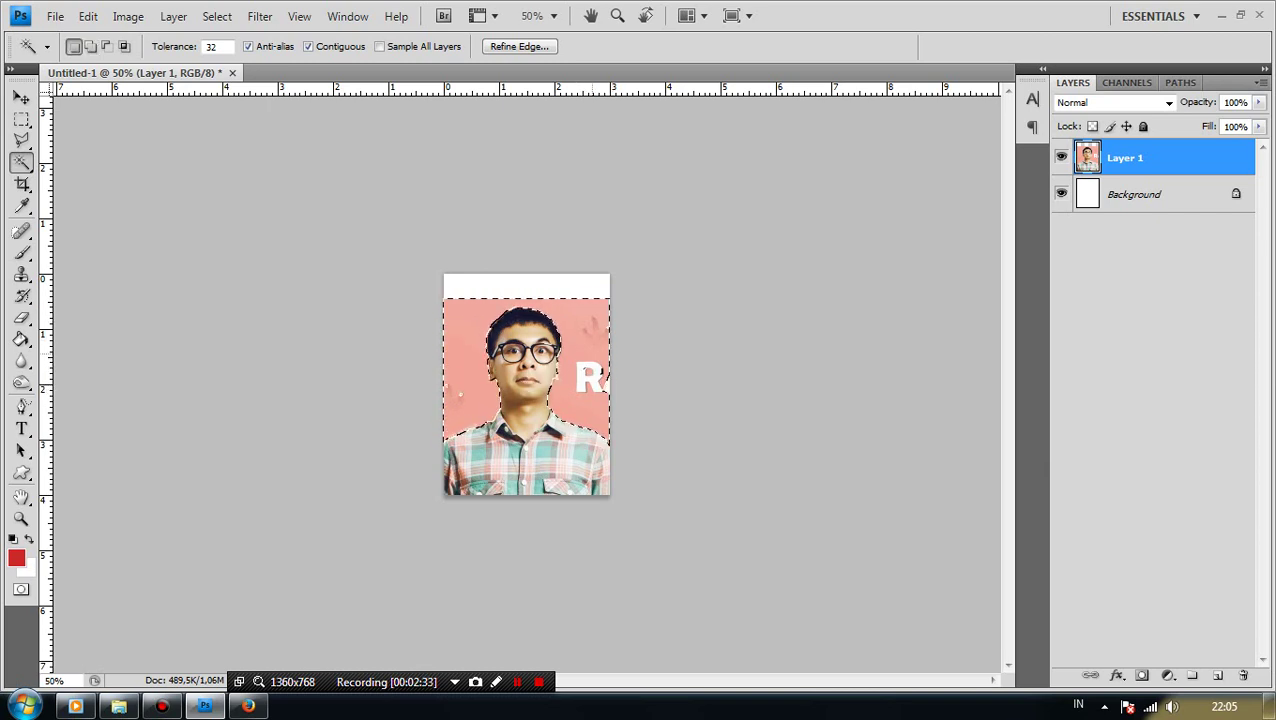
# Zoom in to 100%, reselect the pink background, then deselect it
pyautogui.click(300, 17)
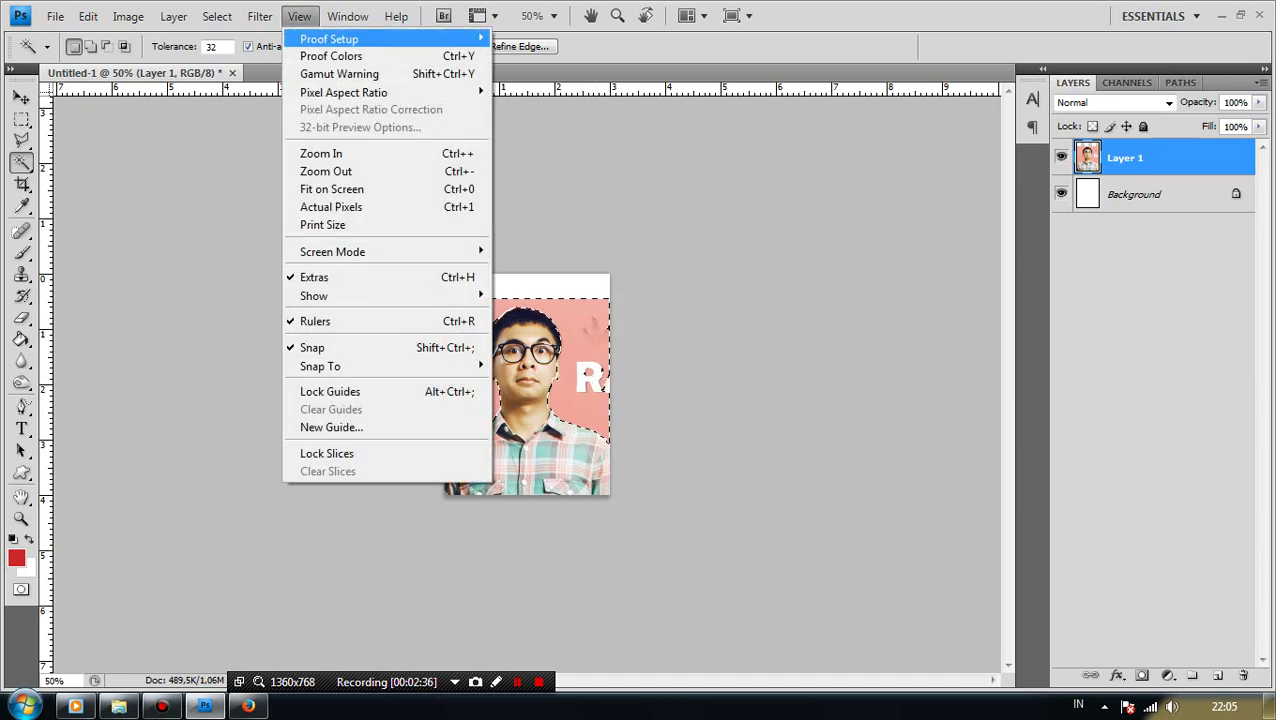
pyautogui.click(321, 153)
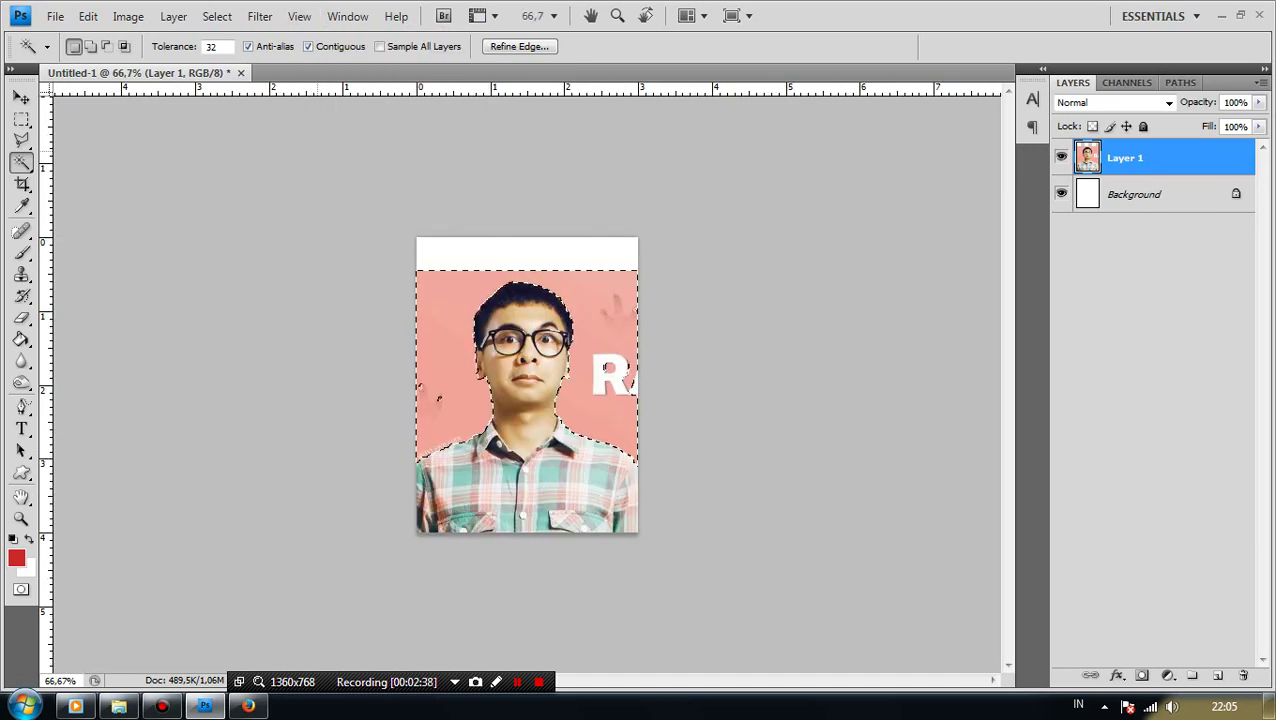
pyautogui.click(300, 17)
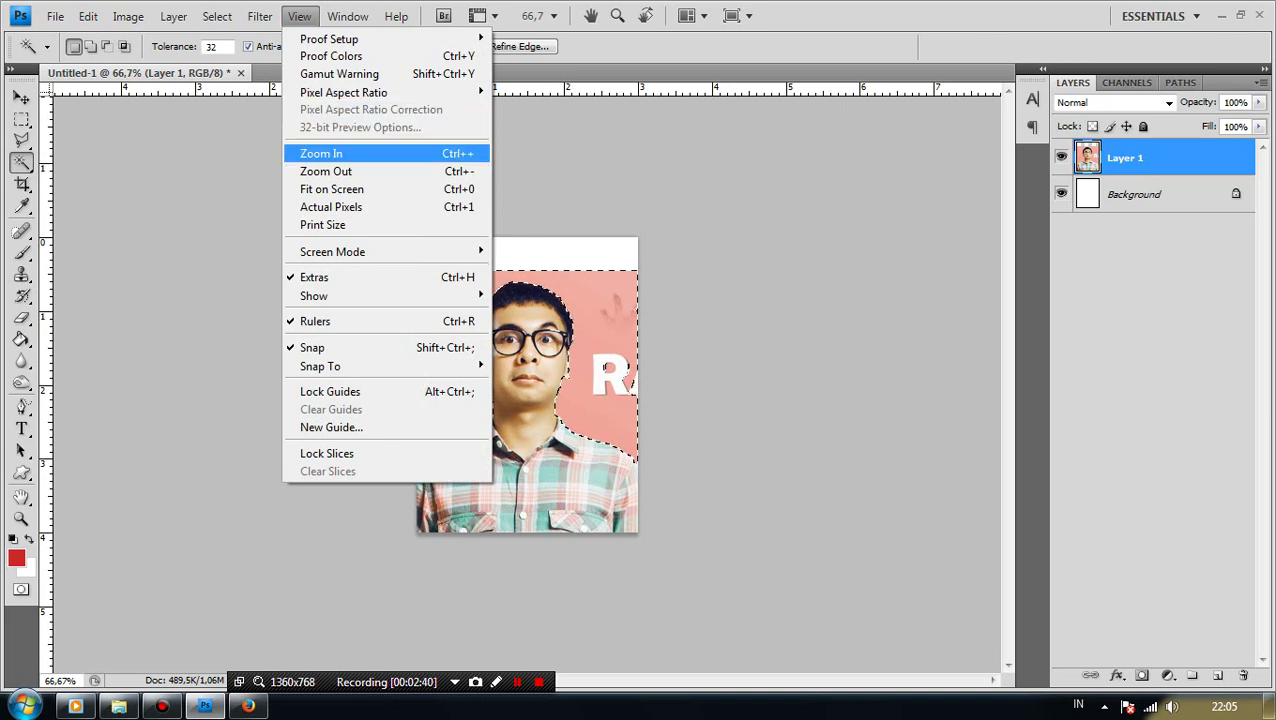
pyautogui.click(321, 153)
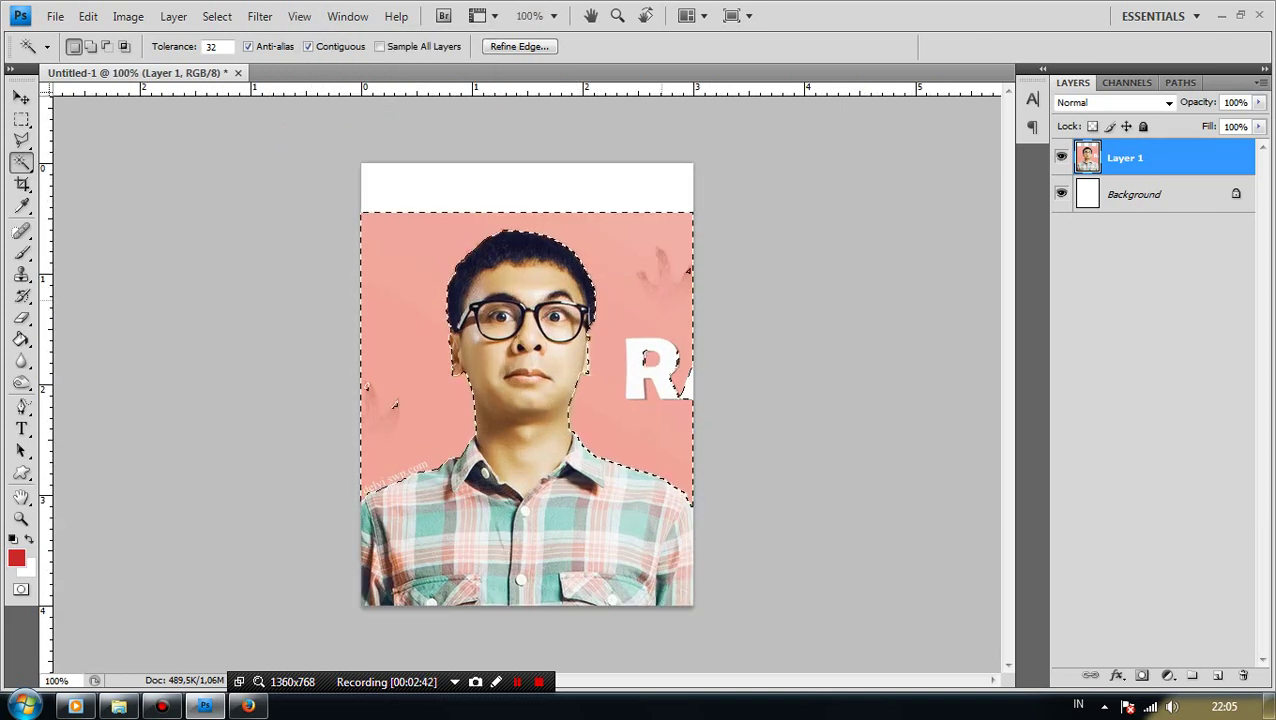
pyautogui.hotkey('ctrl', 'd')
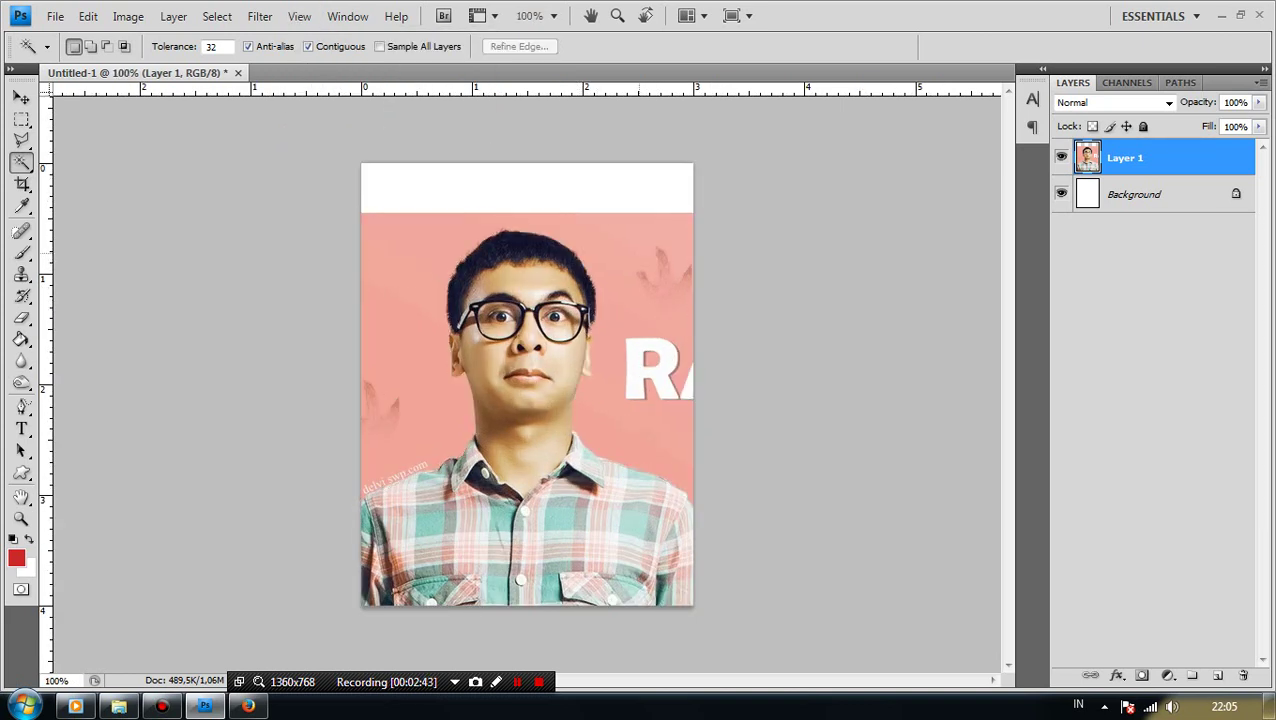
pyautogui.hotkey('ctrl', 'z')
pyautogui.hotkey('ctrl', 'z')
pyautogui.click(394, 403)
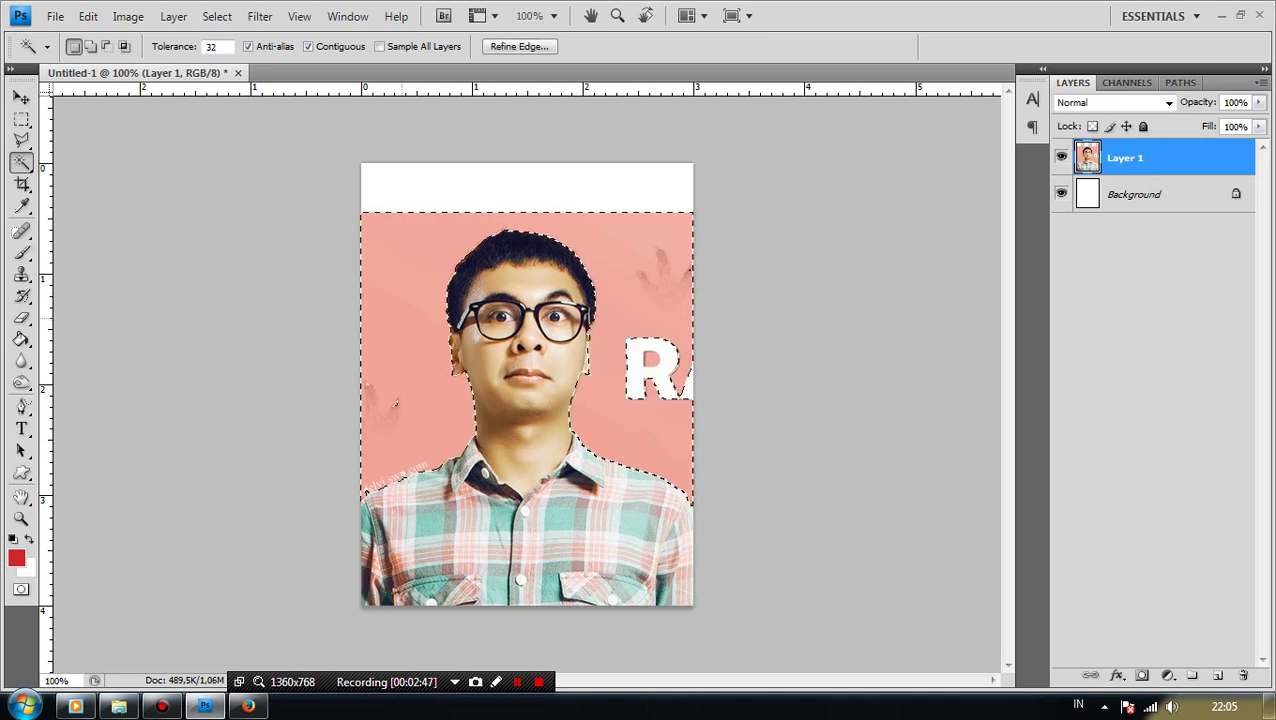
pyautogui.hotkey('ctrl', 'd')
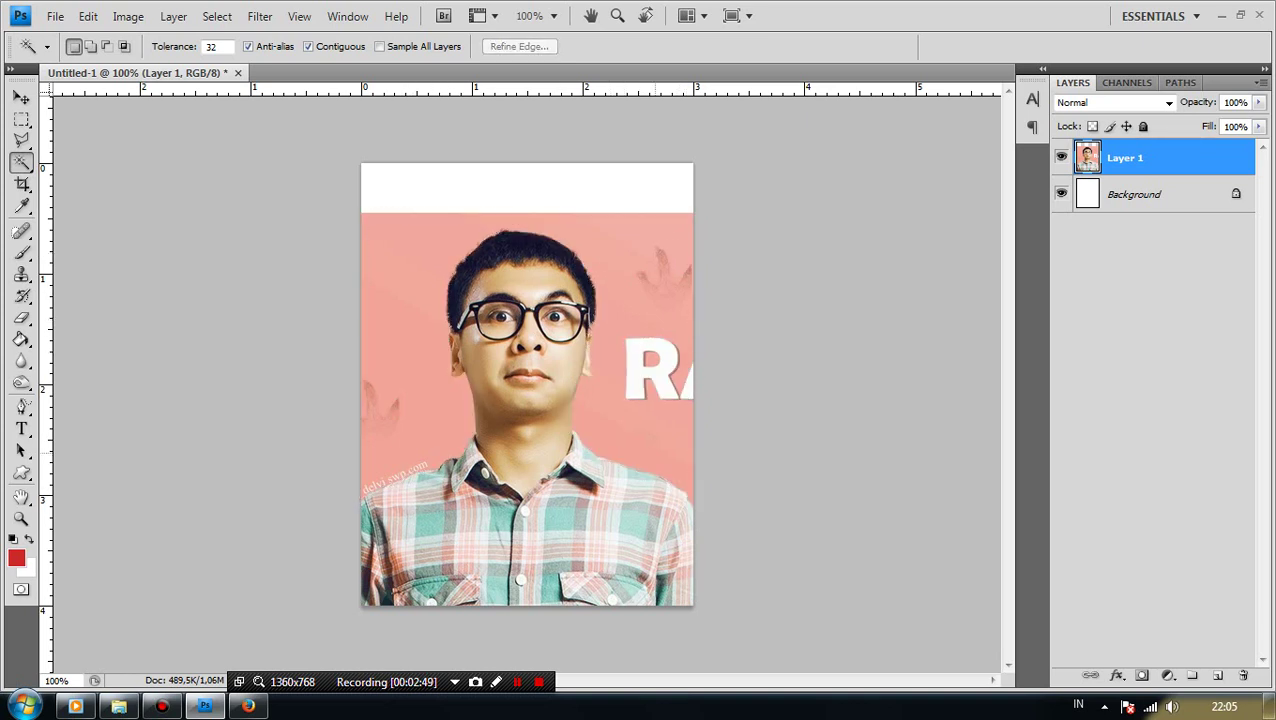
# Zoom the canvas out to 66.7%, then back in to 200%
pyautogui.click(259, 16)
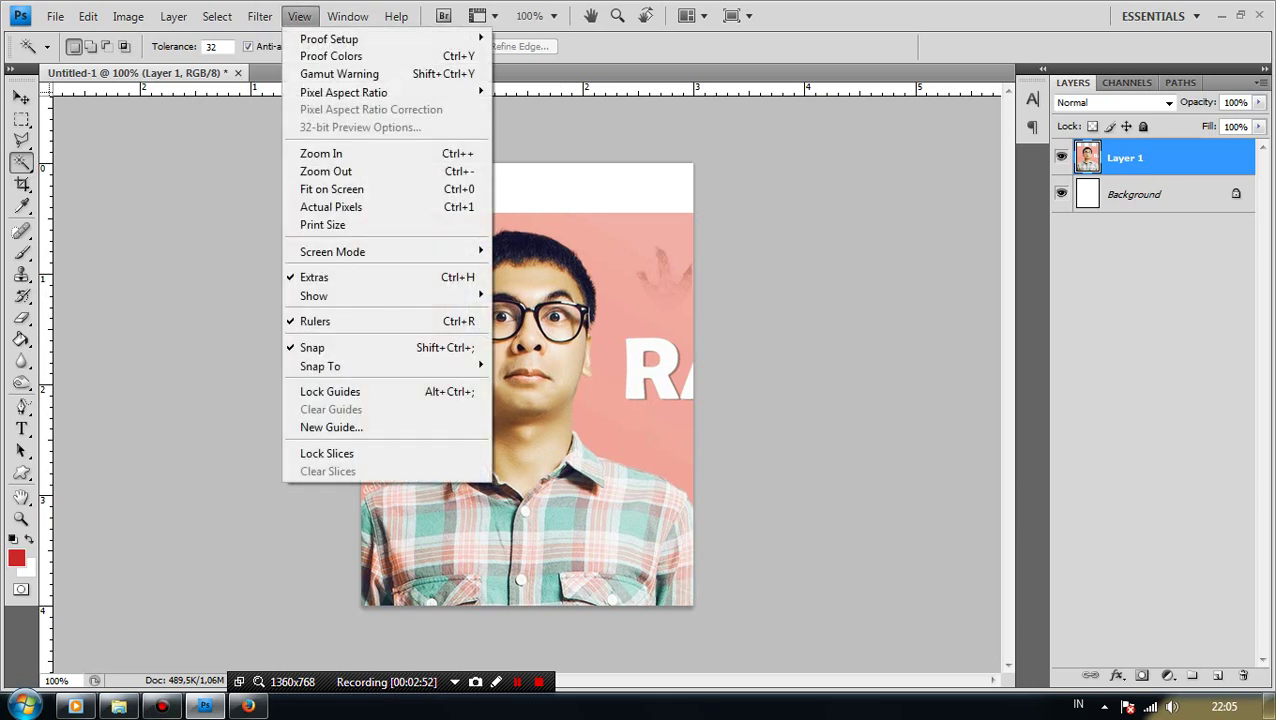
pyautogui.click(330, 171)
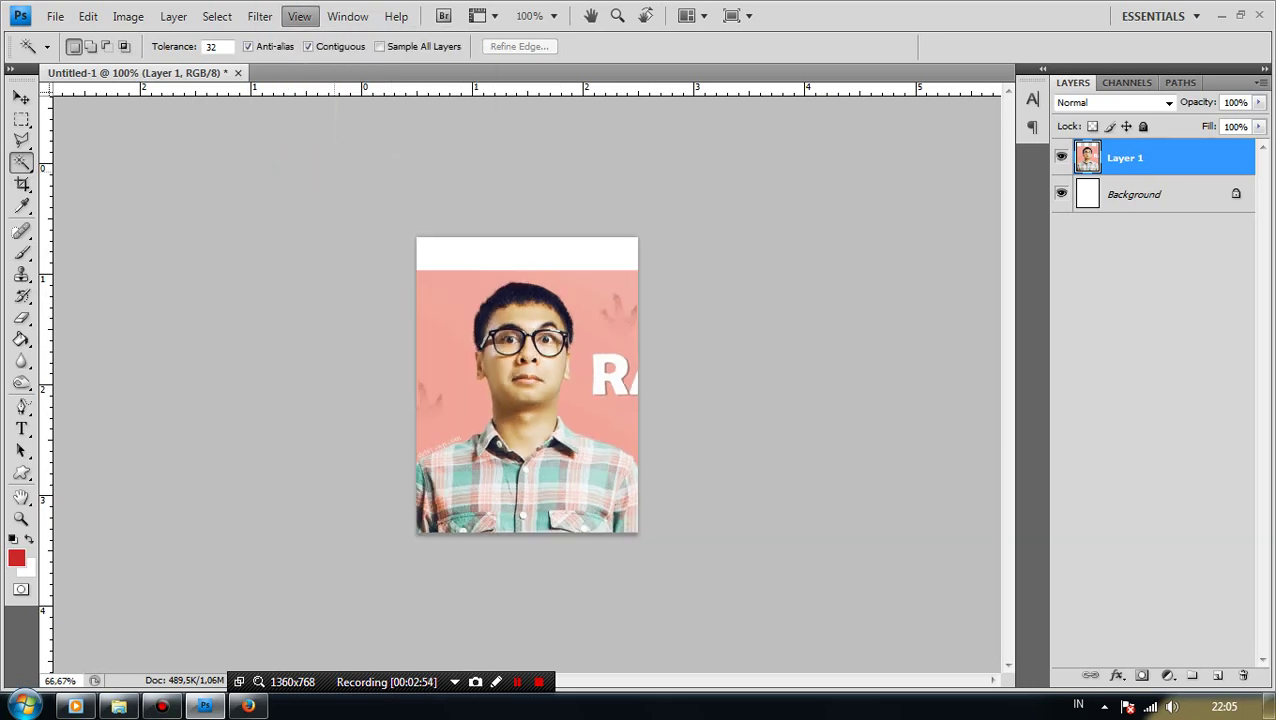
pyautogui.click(299, 16)
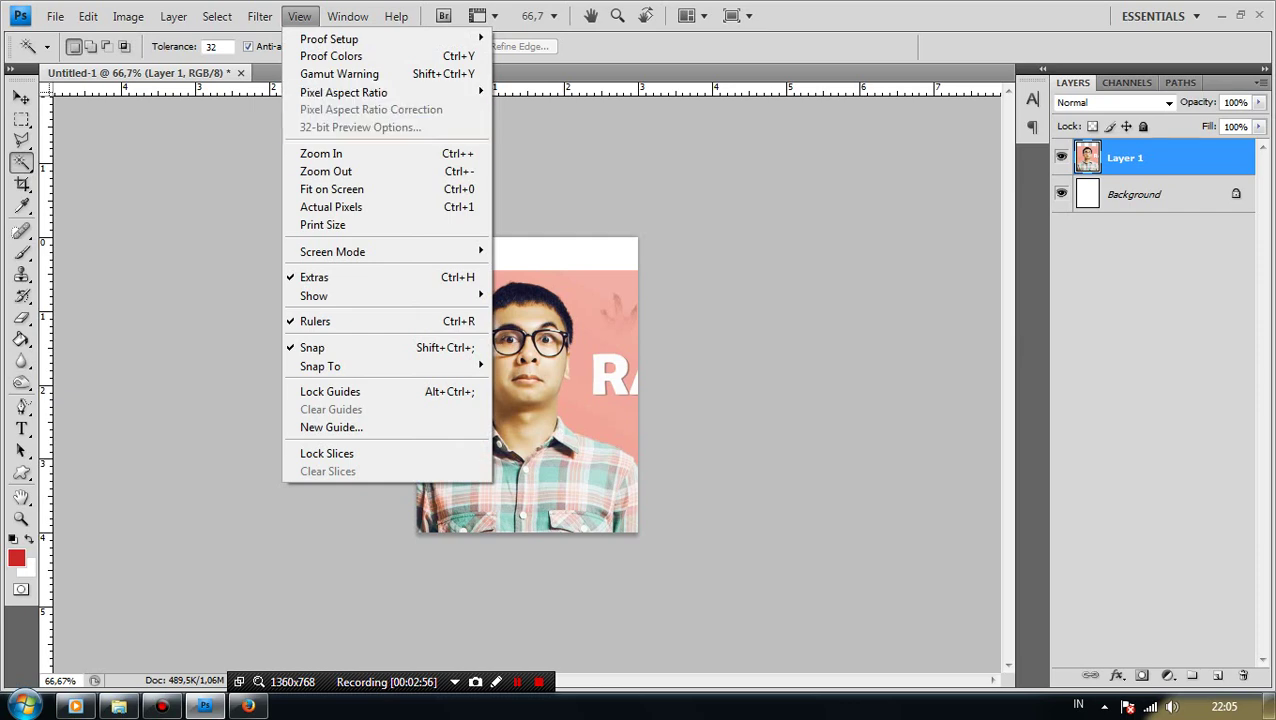
pyautogui.click(330, 153)
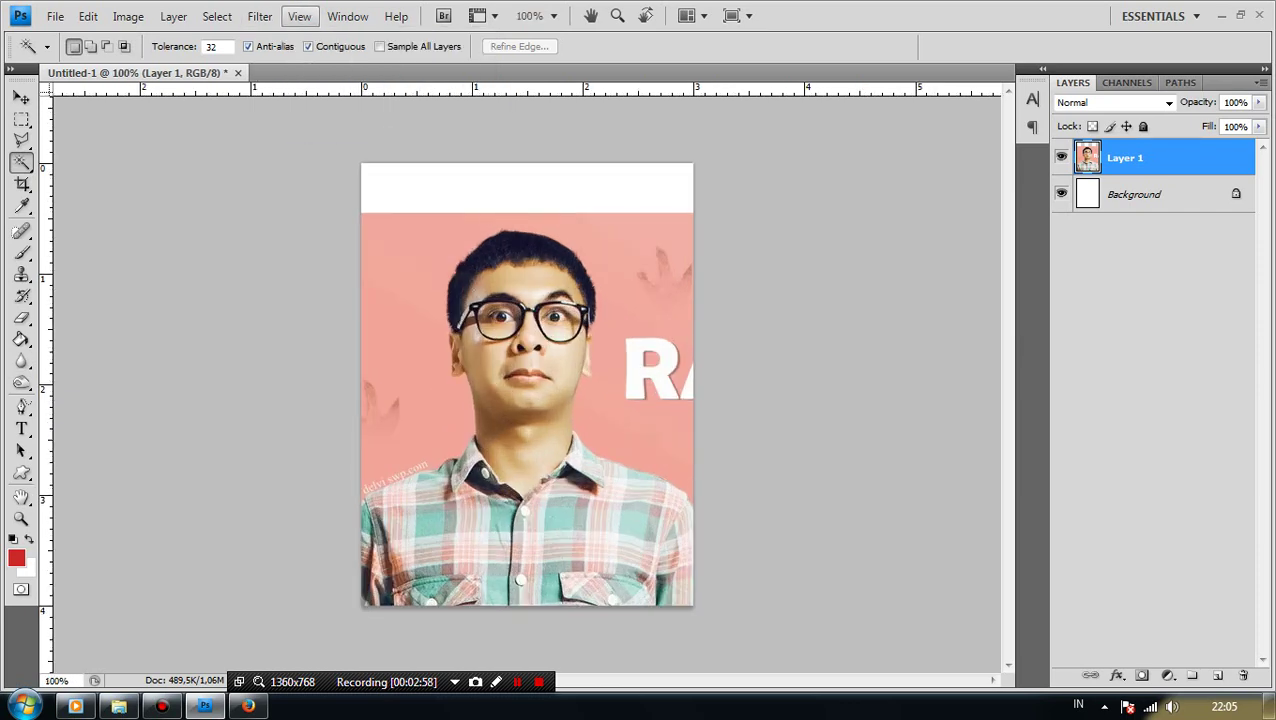
pyautogui.click(299, 16)
pyautogui.click(330, 153)
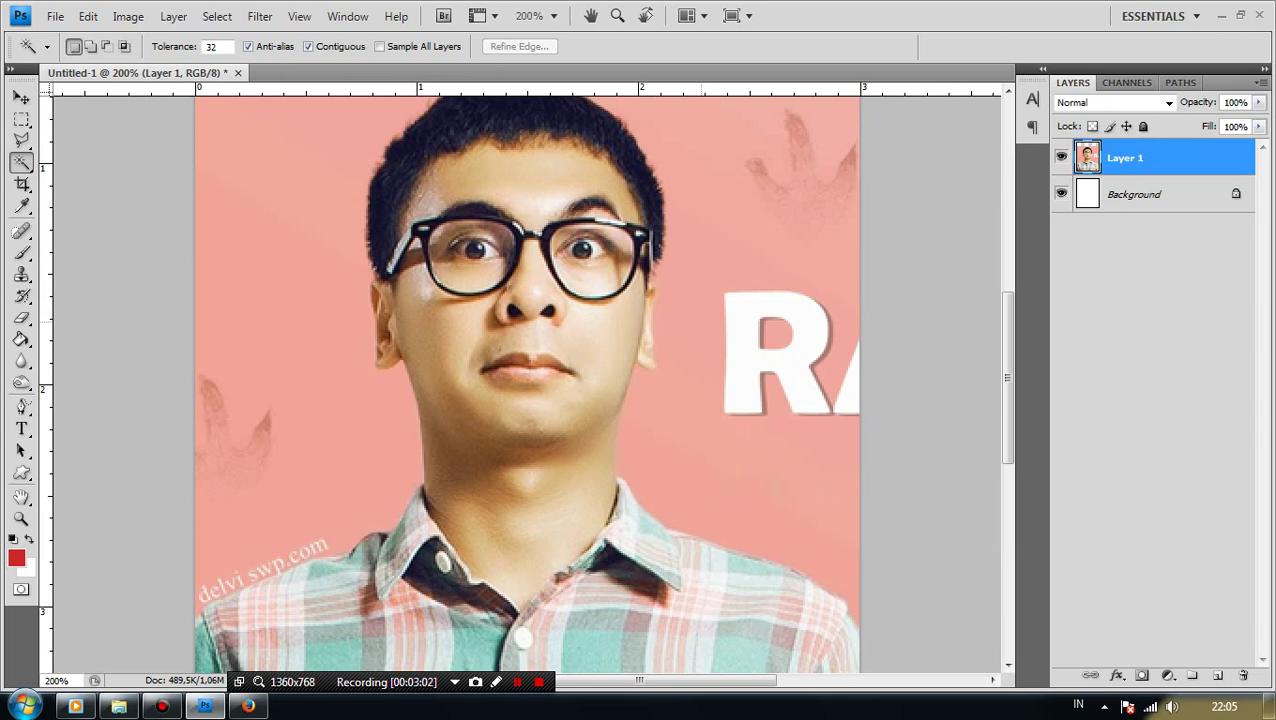
# Trace a Polygonal Lasso outline along the man's right ear, jaw and shoulder
pyautogui.click(290, 300)
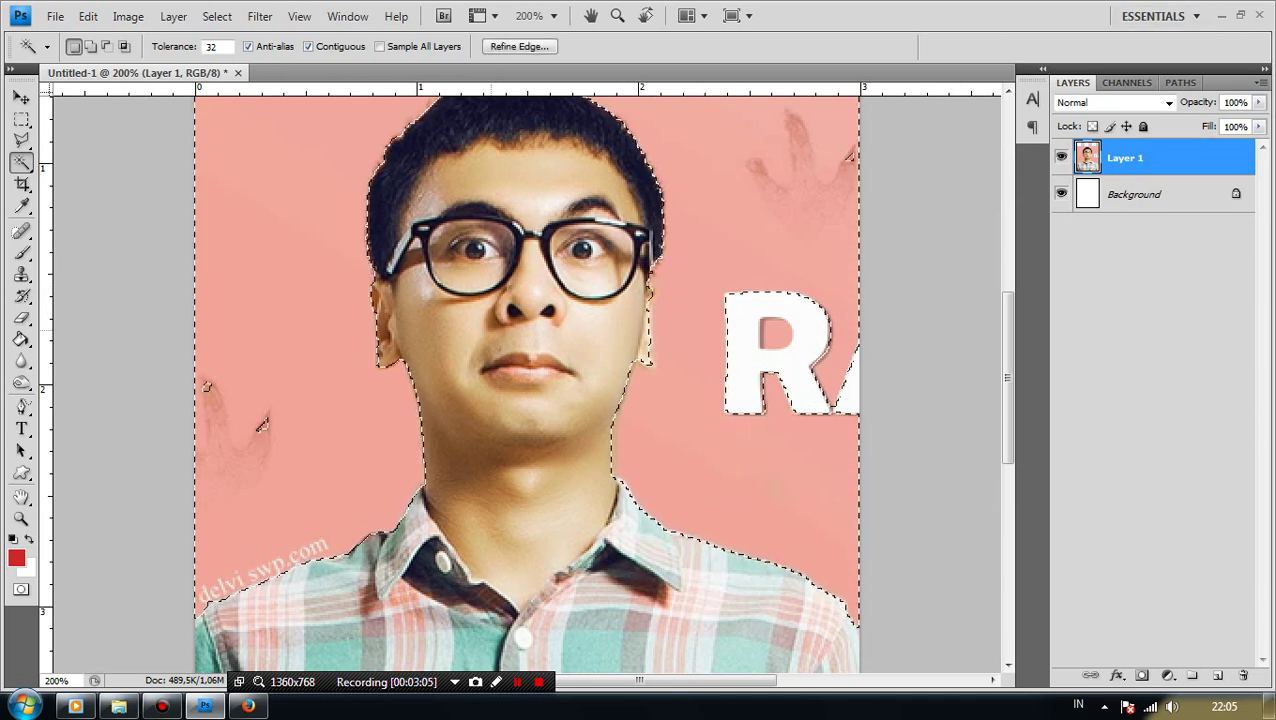
pyautogui.hotkey('ctrl', 'd')
pyautogui.click(22, 140)
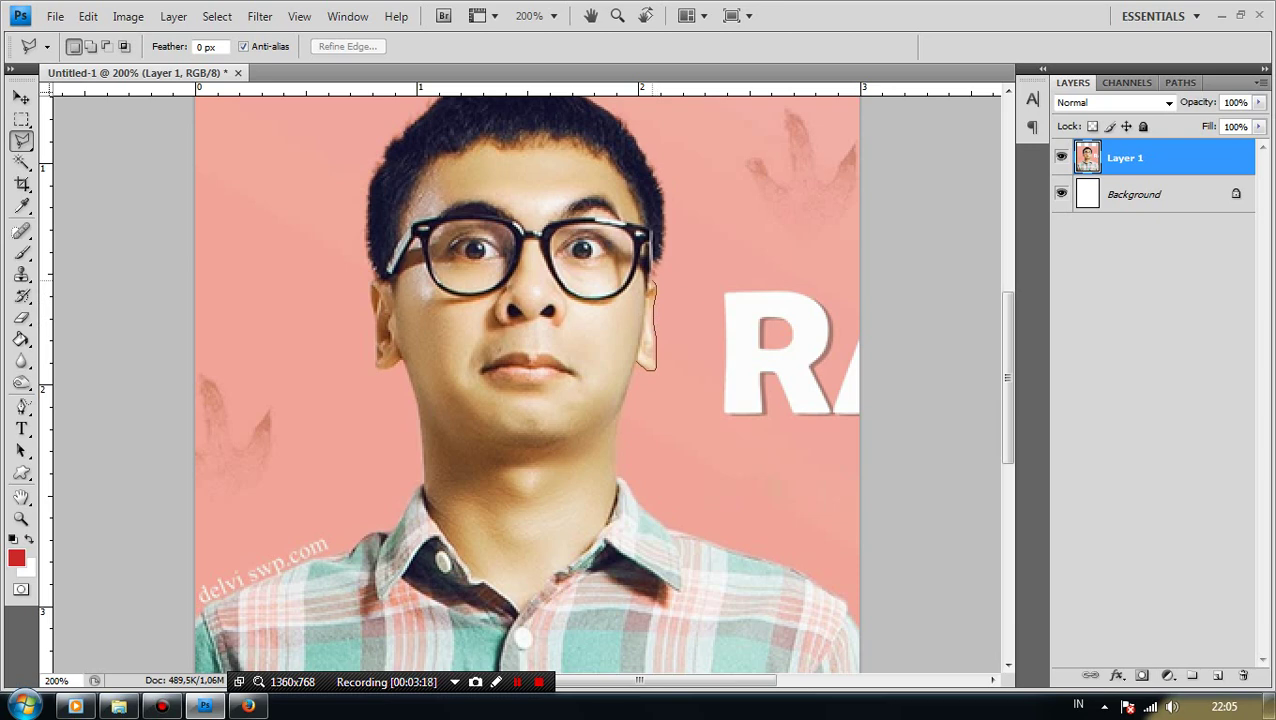
pyautogui.press('Return')
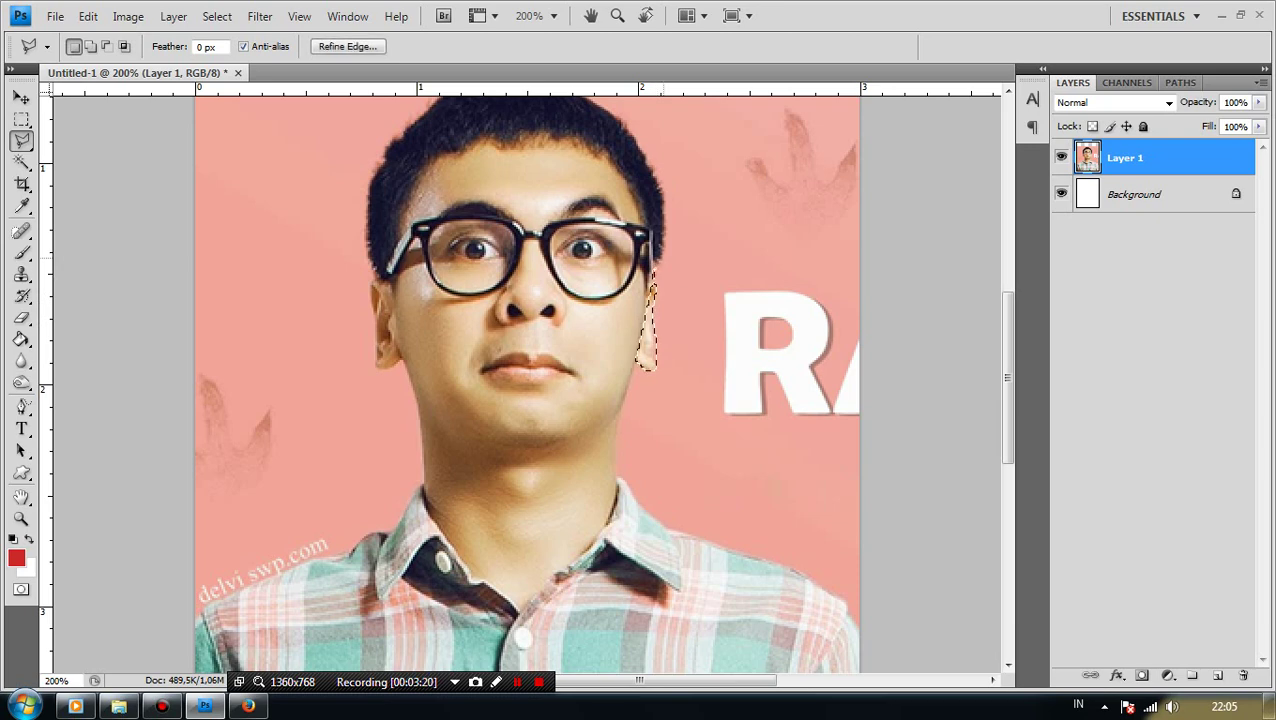
pyautogui.hotkey('ctrl', 'd')
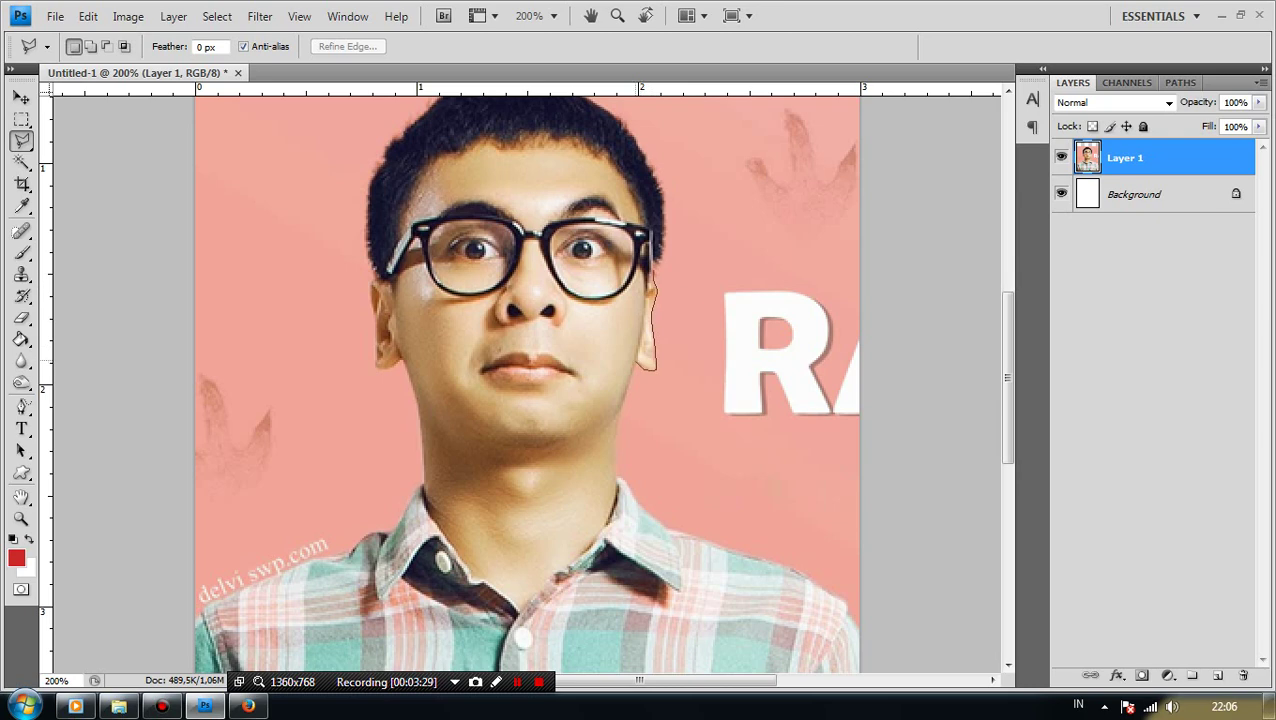
pyautogui.moveTo(632, 368)
pyautogui.mouseDown()
pyautogui.moveTo(610, 444)
pyautogui.moveTo(634, 502)
pyautogui.moveTo(674, 531)
pyautogui.moveTo(758, 549)
pyautogui.moveTo(850, 606)
pyautogui.moveTo(906, 470)
pyautogui.moveTo(869, 270)
pyautogui.moveTo(872, 90)
pyautogui.moveTo(684, 126)
pyautogui.moveTo(668, 328)
pyautogui.mouseUp()
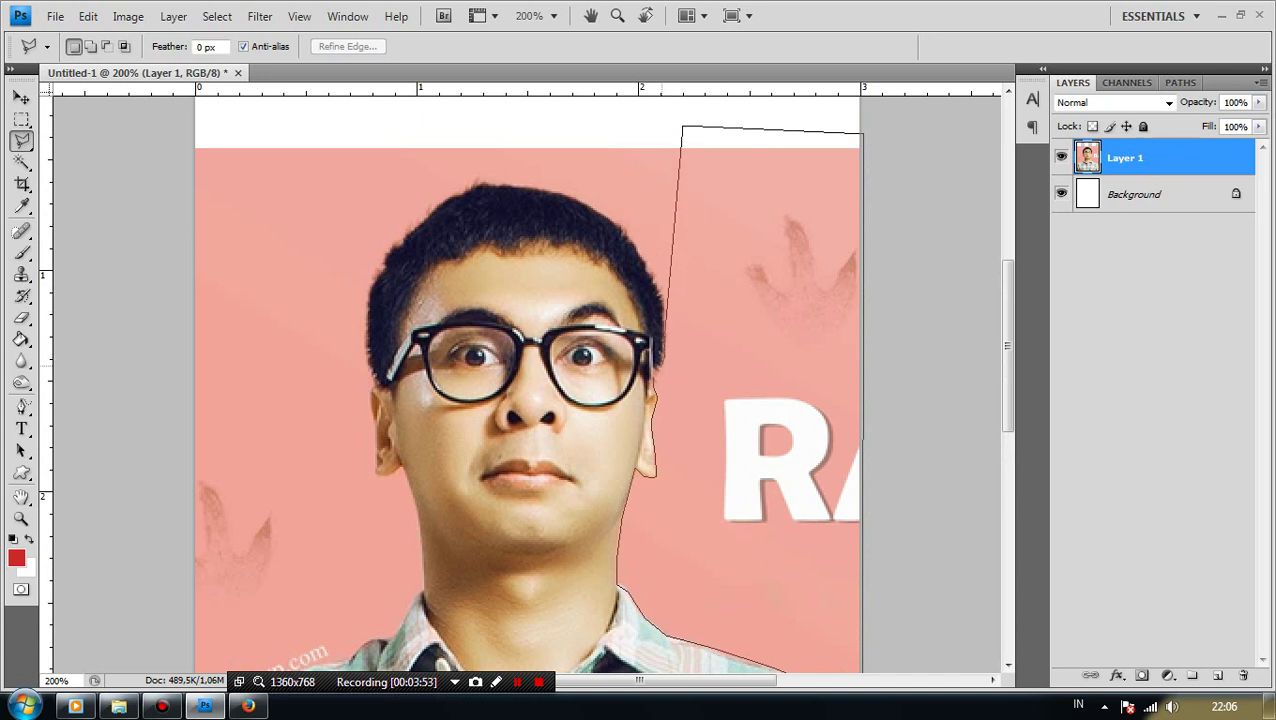
# Clear the pink background and lettering right of the man's head to white, then deselect
pyautogui.press('Return')
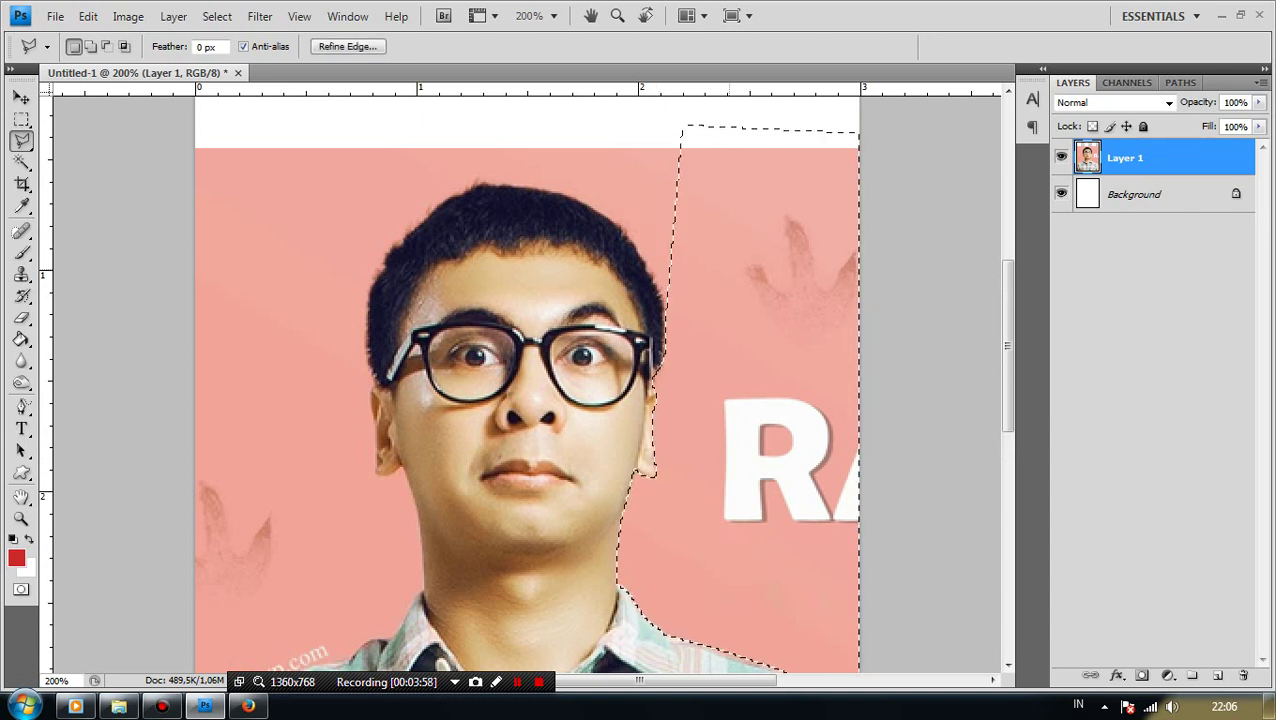
pyautogui.rightClick(724, 227)
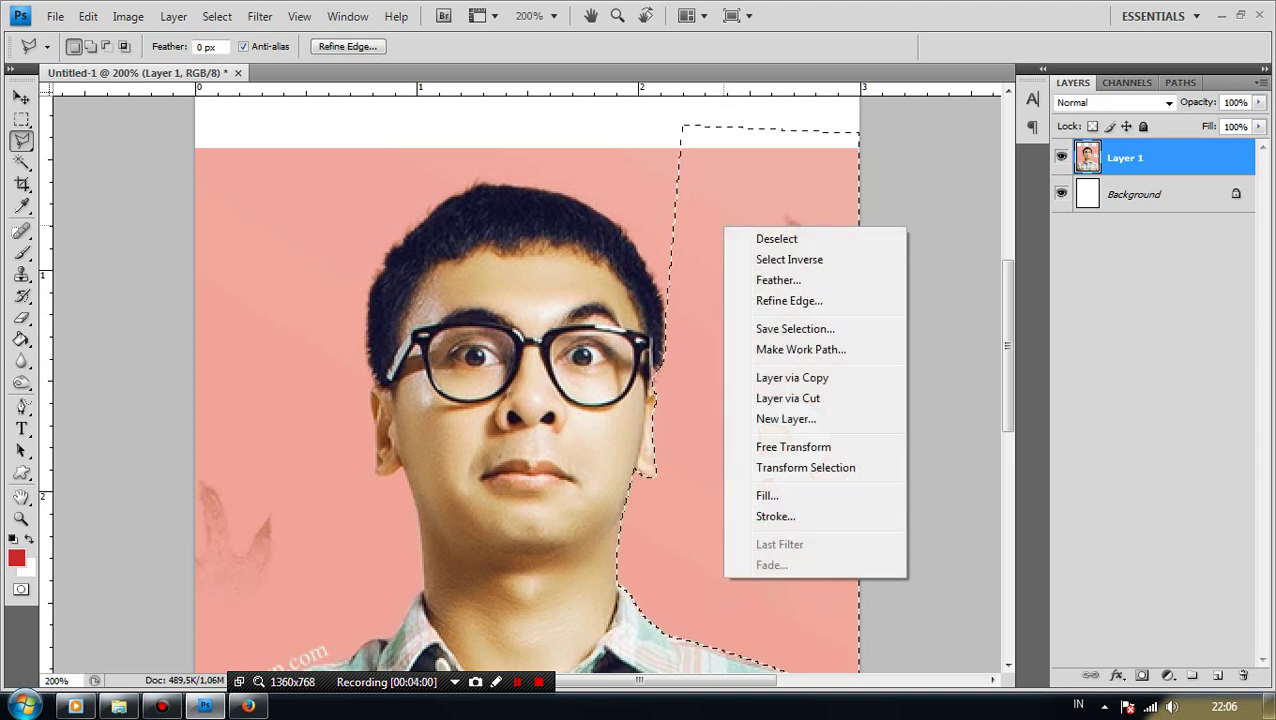
pyautogui.click(788, 398)
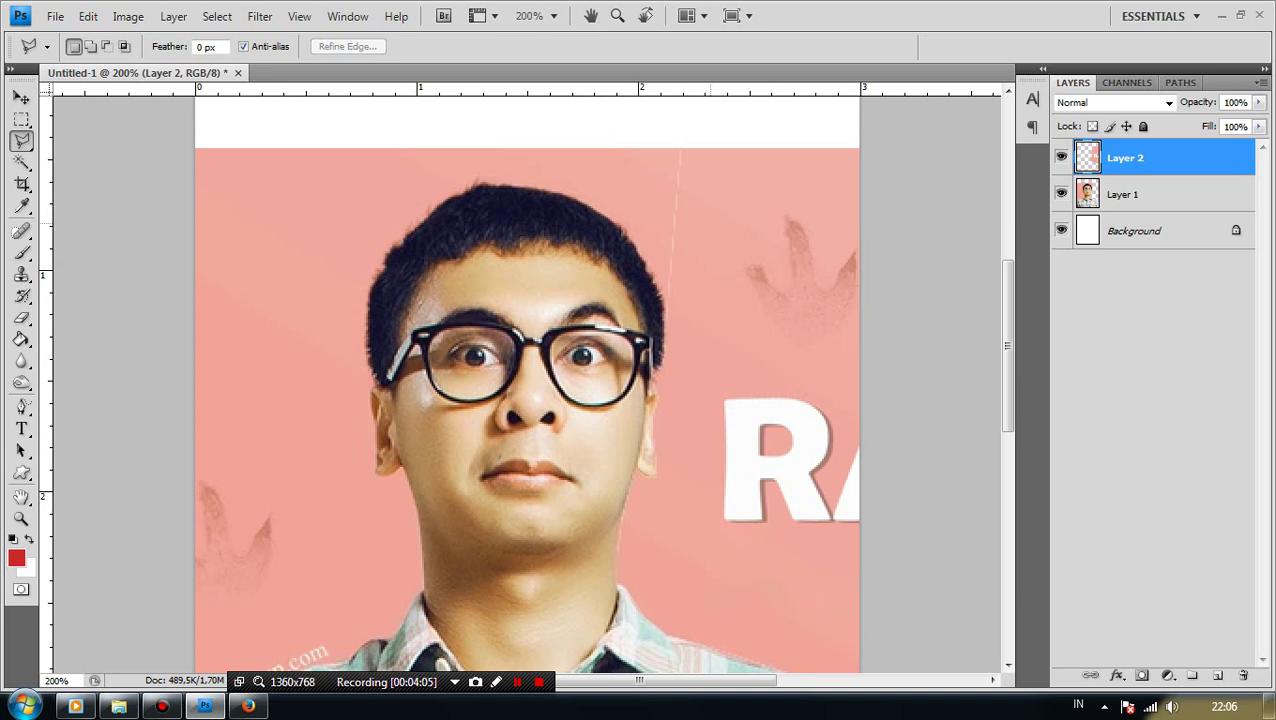
pyautogui.hotkey('ctrl', 'z')
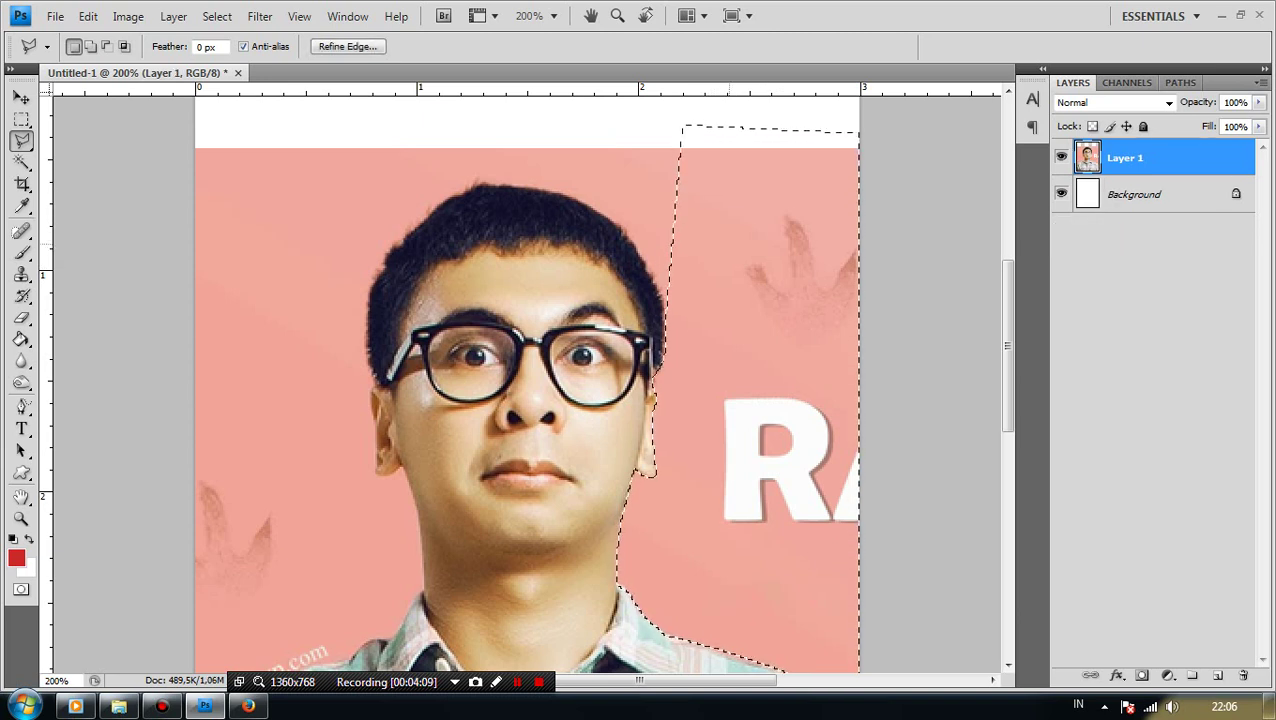
pyautogui.press('Delete')
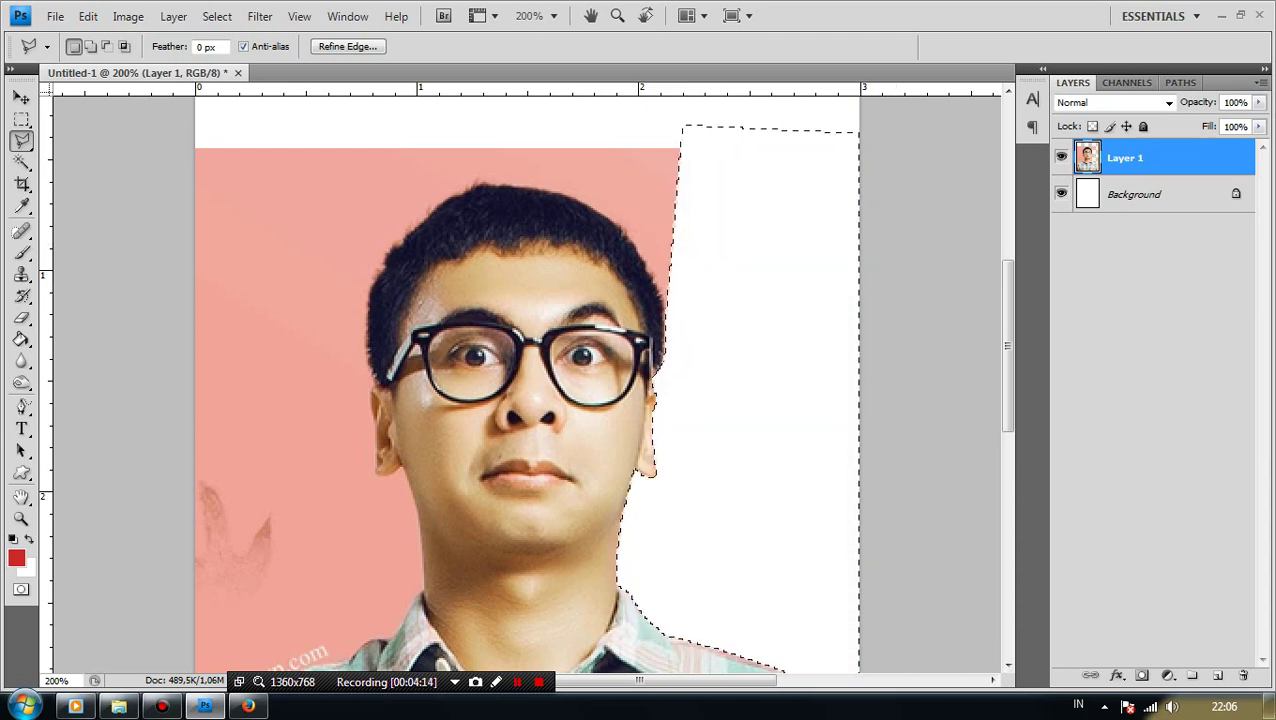
pyautogui.scroll(-3, 527, 384)
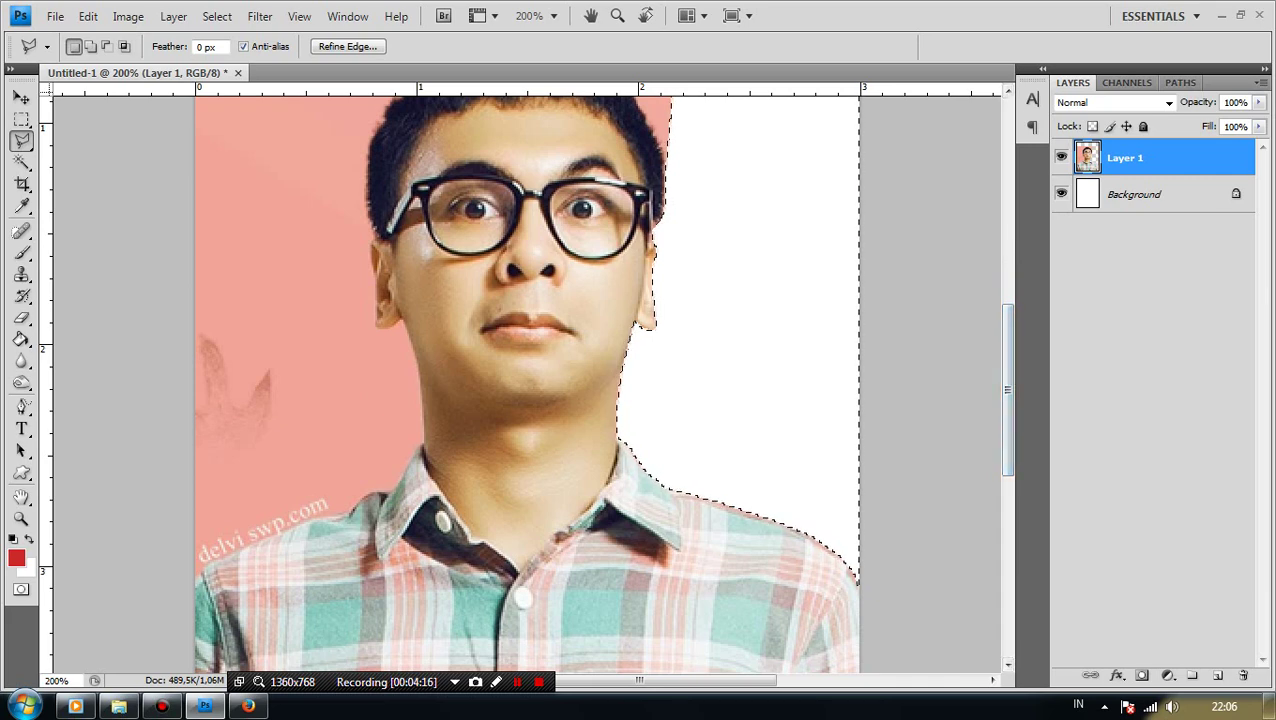
pyautogui.hotkey('ctrl', 'd')
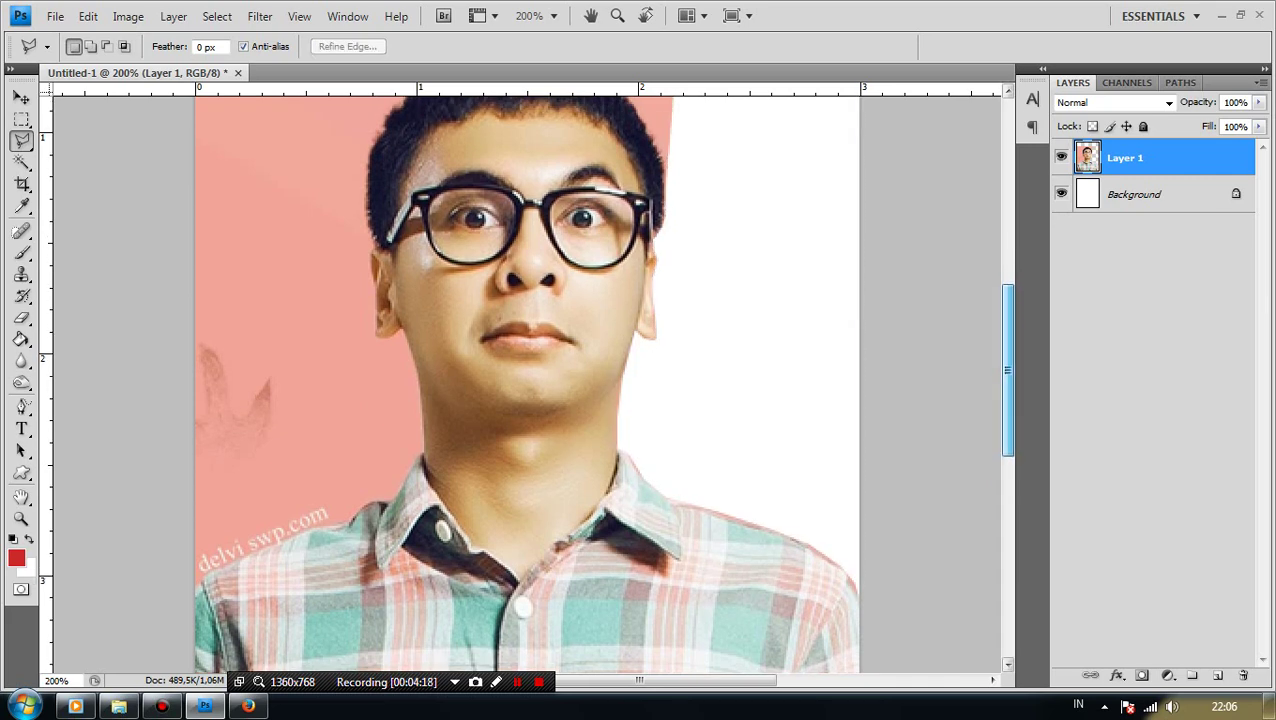
pyautogui.scroll(3, 527, 384)
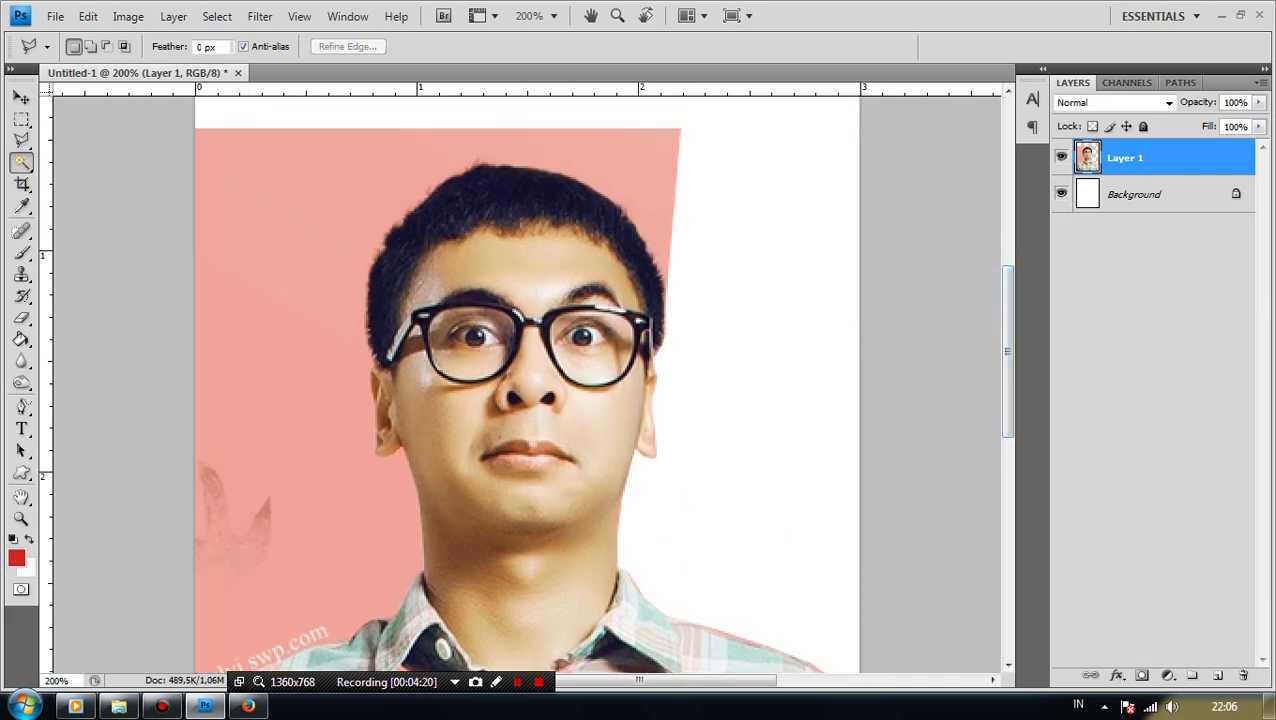
# Magic Wand-select and delete the remaining pink background, deselect, and zoom out to 100%
pyautogui.click(22, 162)
pyautogui.click(280, 300)
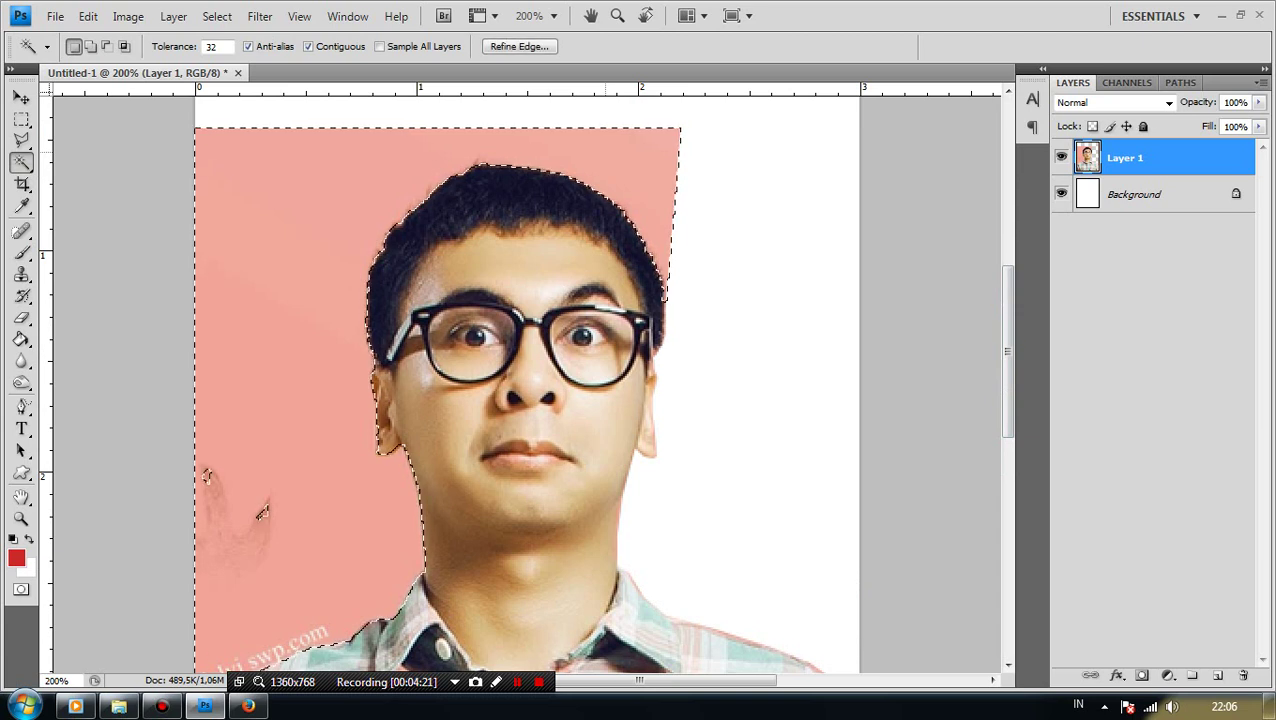
pyautogui.press('shift')
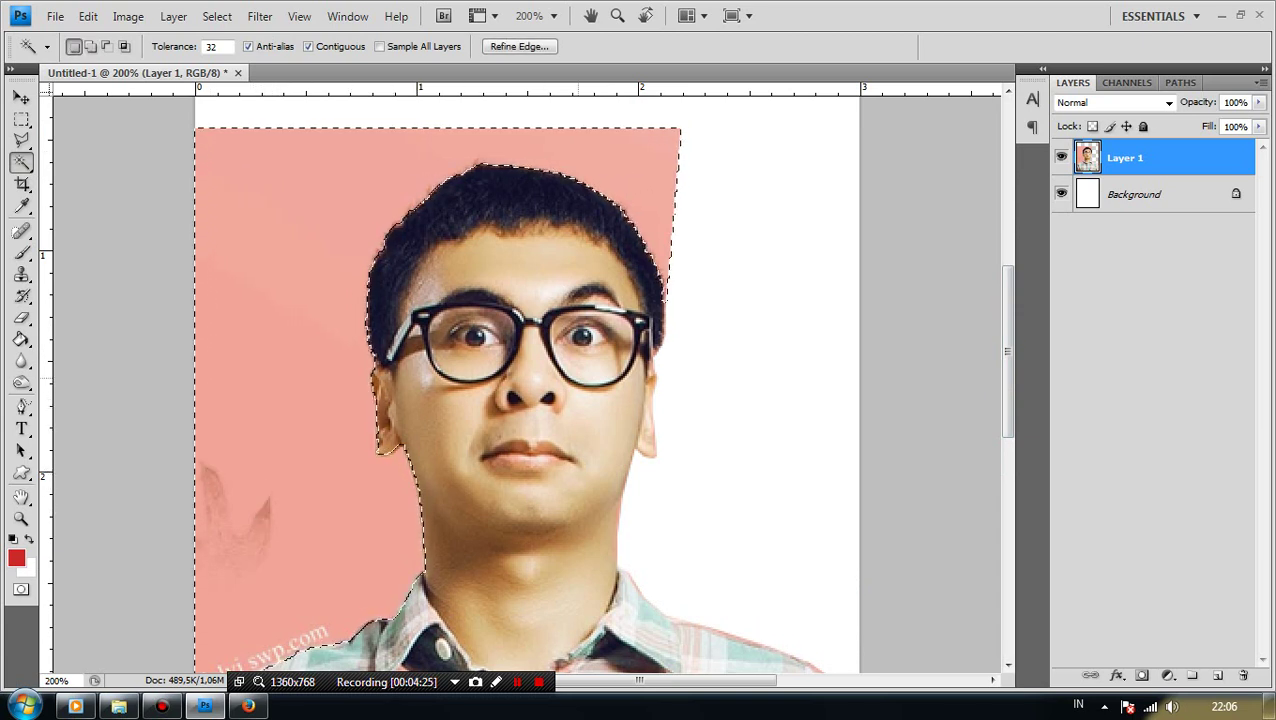
pyautogui.press('Delete')
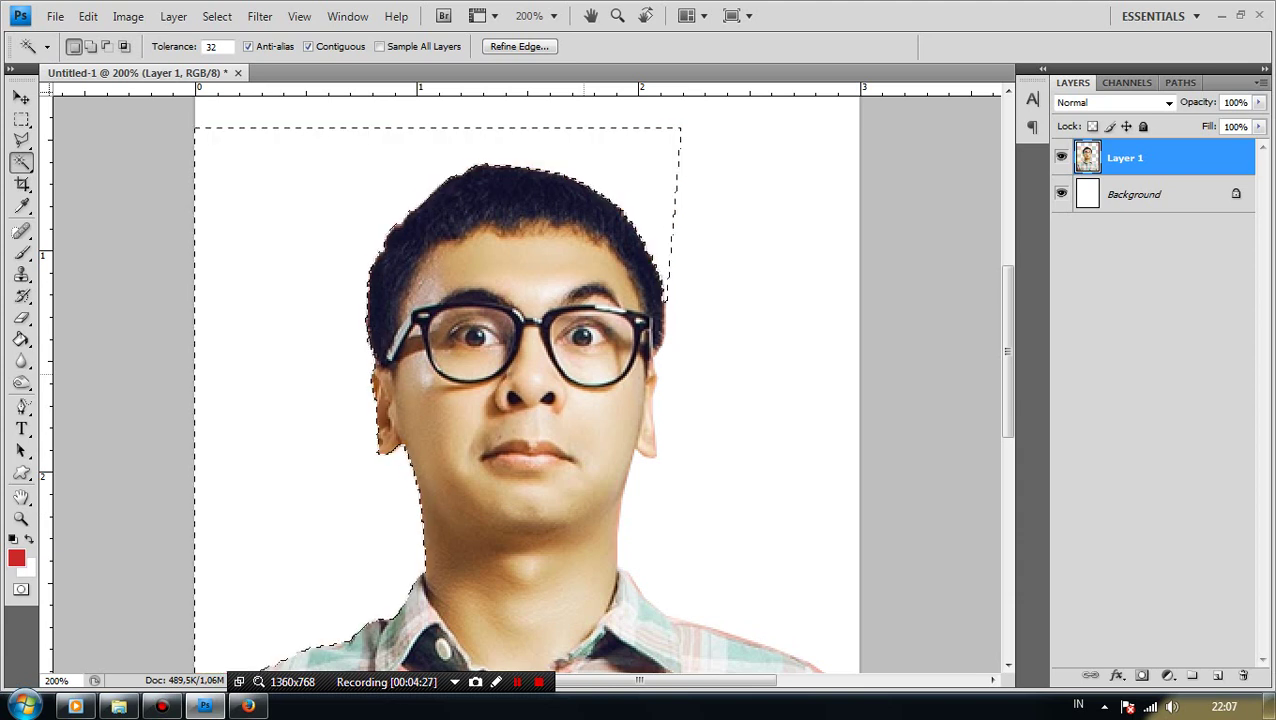
pyautogui.hotkey('ctrl', 'd')
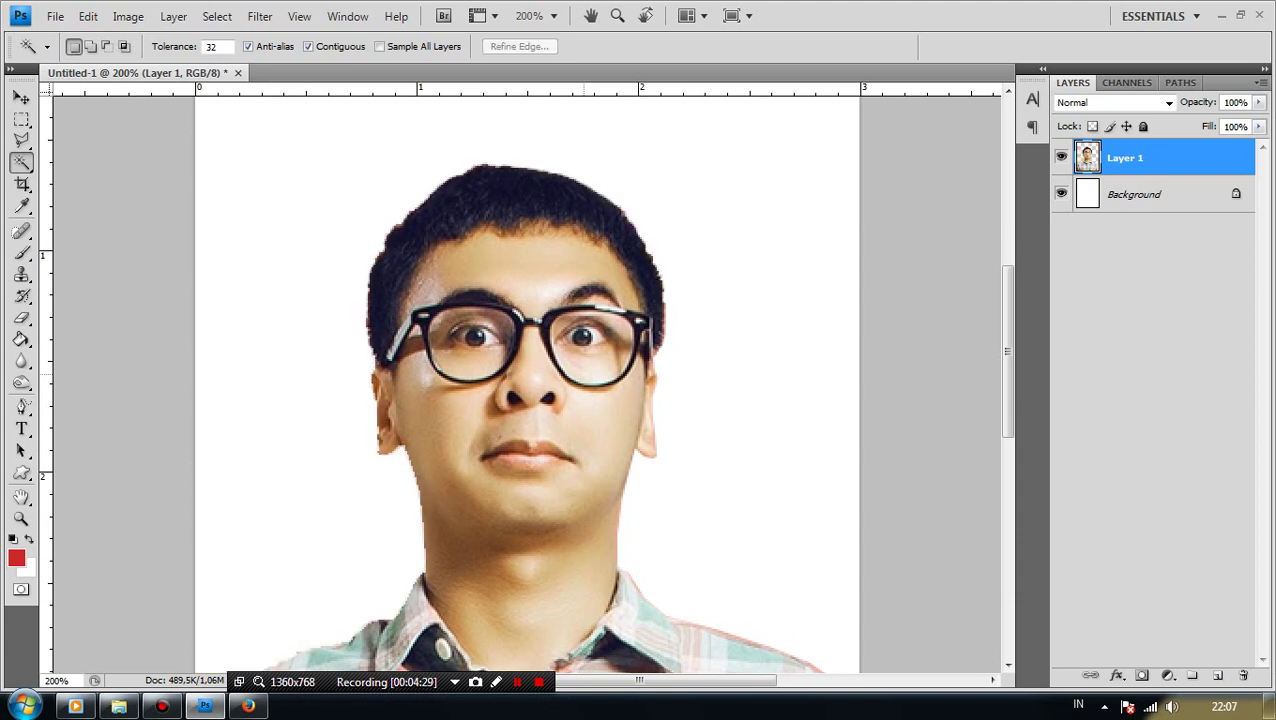
pyautogui.click(299, 16)
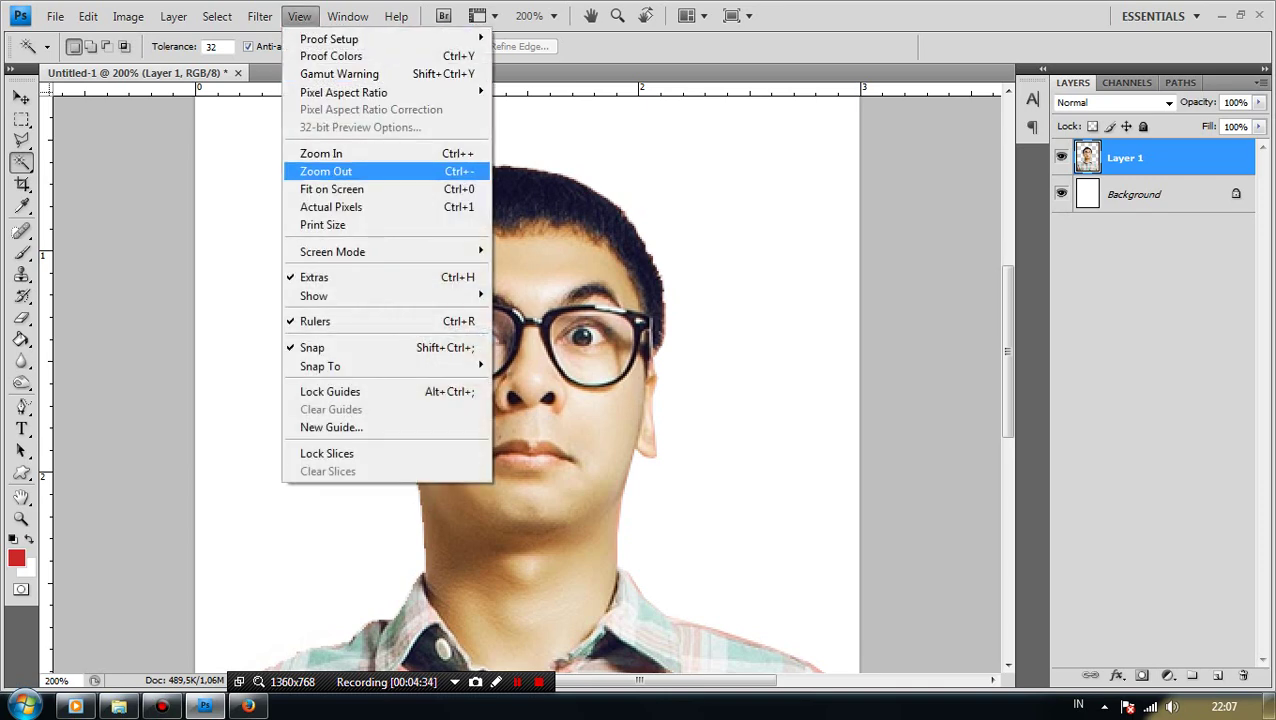
pyautogui.click(326, 171)
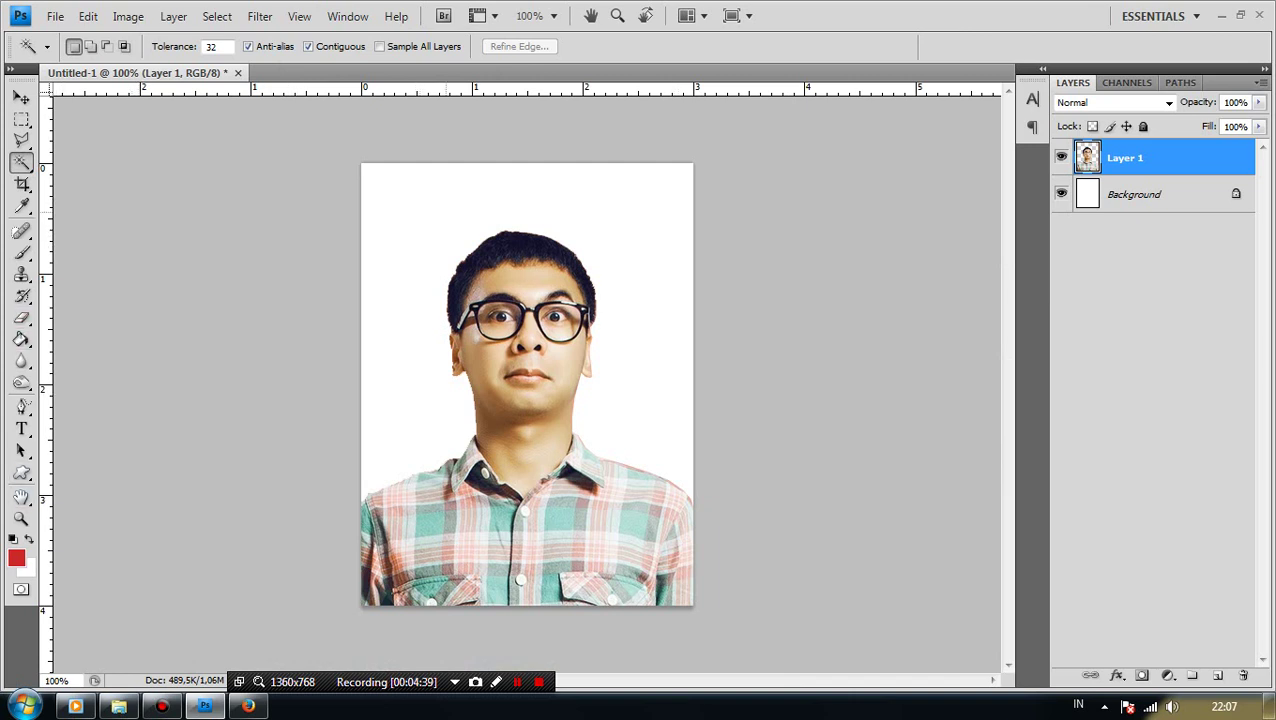
# Select the white background with the Magic Wand, fill it solid red with the Paint Bucket, then deselect
pyautogui.click(430, 220)
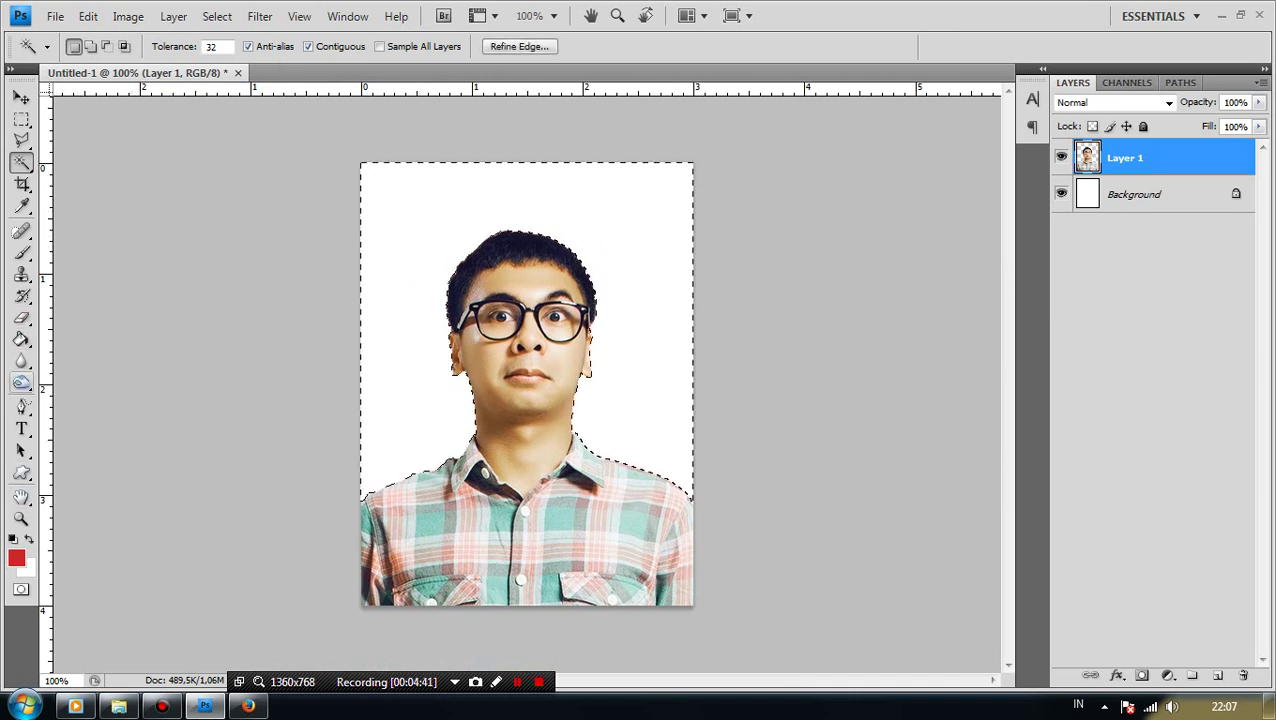
pyautogui.click(21, 339)
pyautogui.click(420, 250)
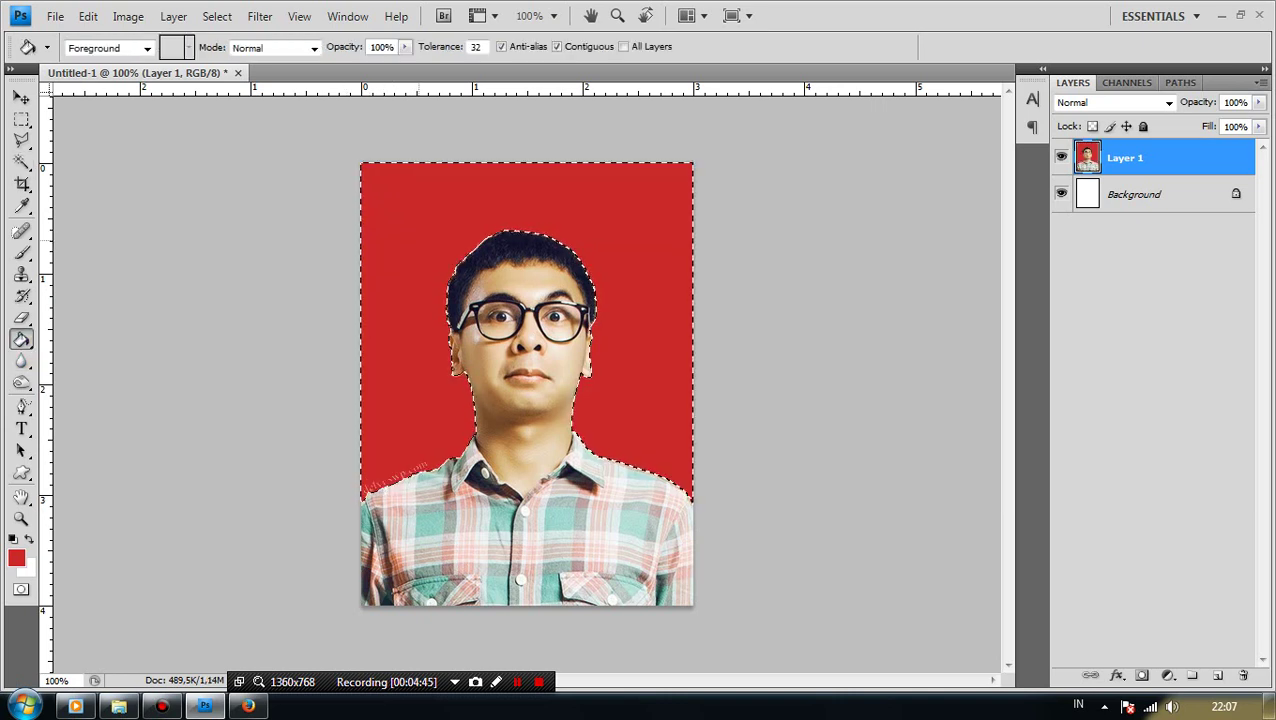
pyautogui.hotkey('ctrl', 'd')
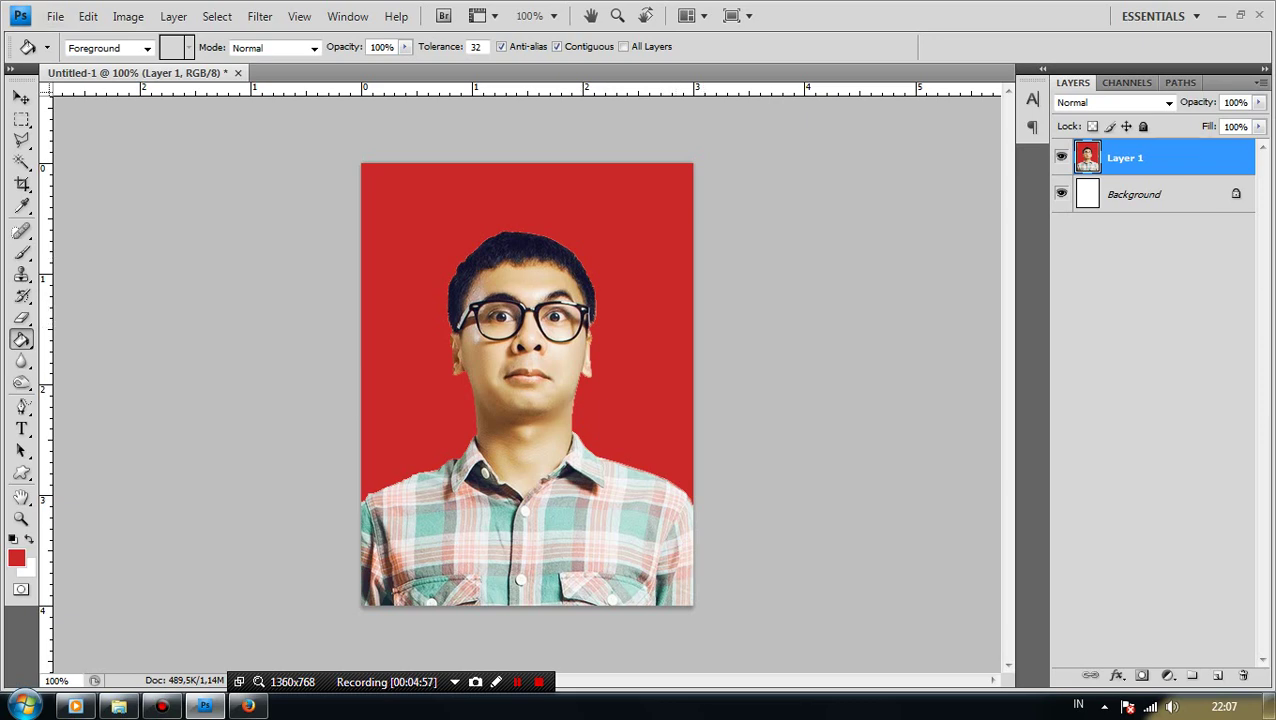
pyautogui.hotkey('ctrl', 'shift', 's')
# Create a new Desktop folder named 'pas photo 3x4 cm' and open it
pyautogui.click(432, 220)
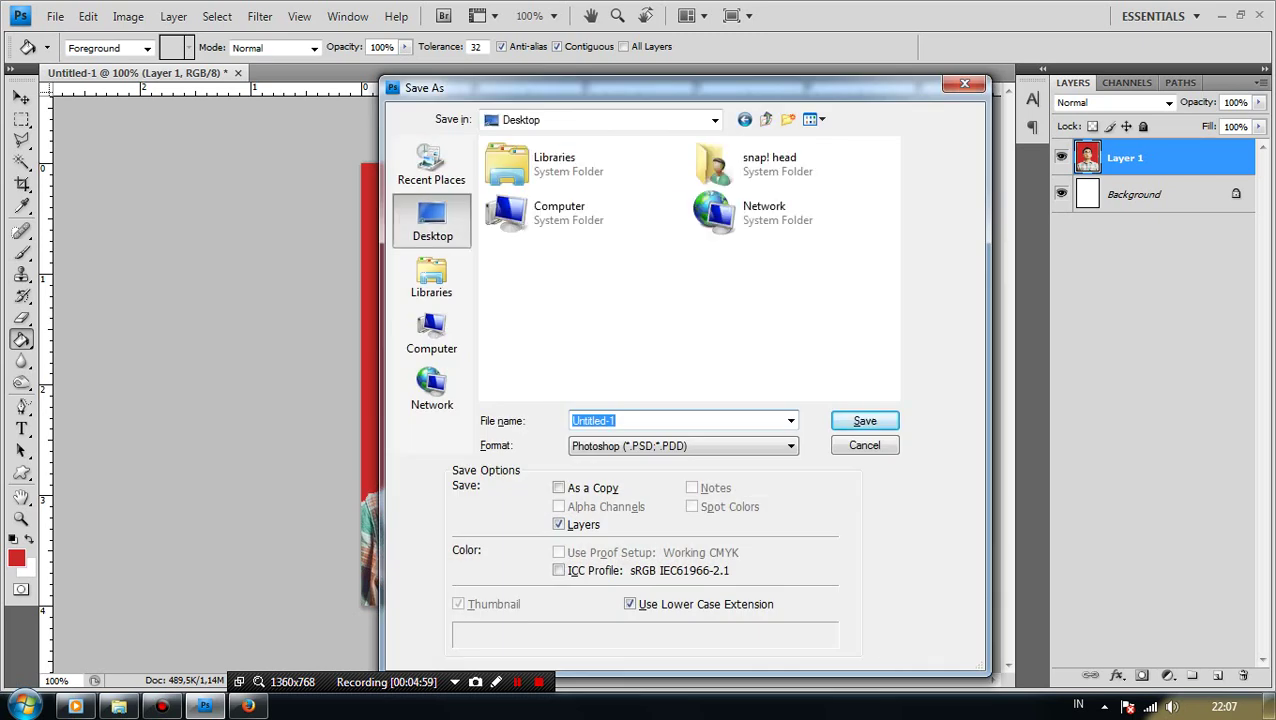
pyautogui.click(788, 119)
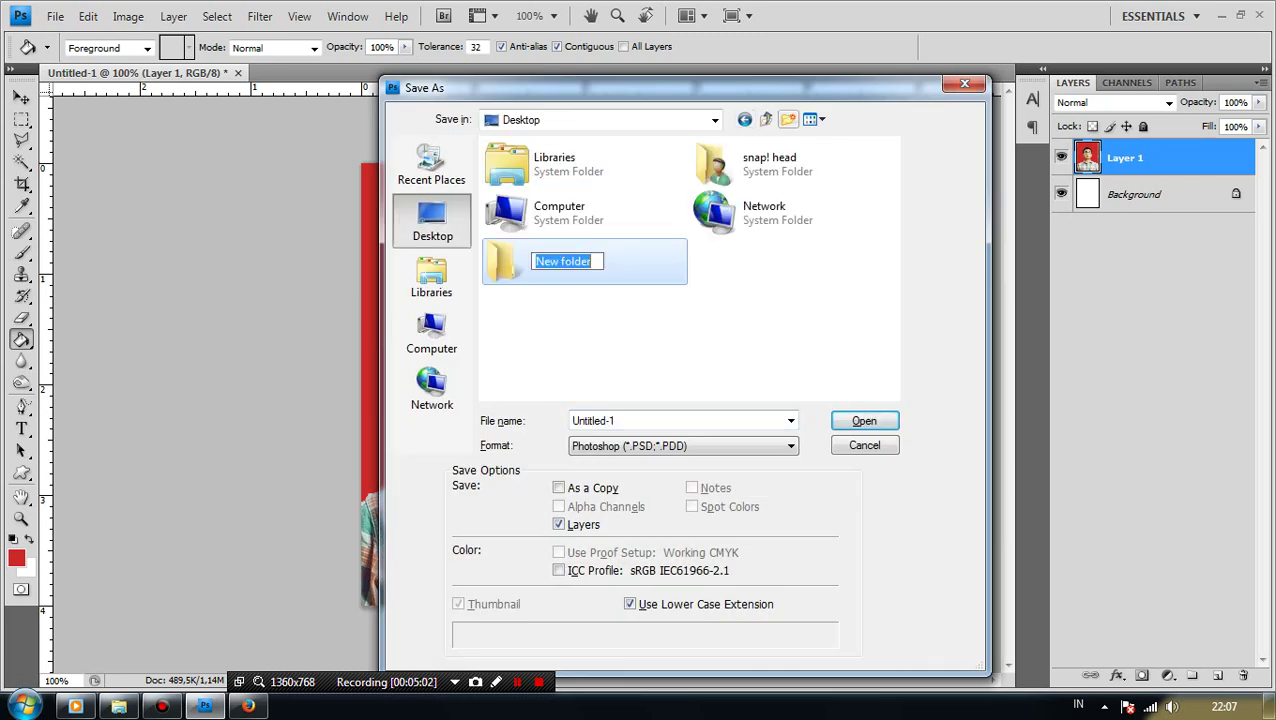
pyautogui.write('pa')
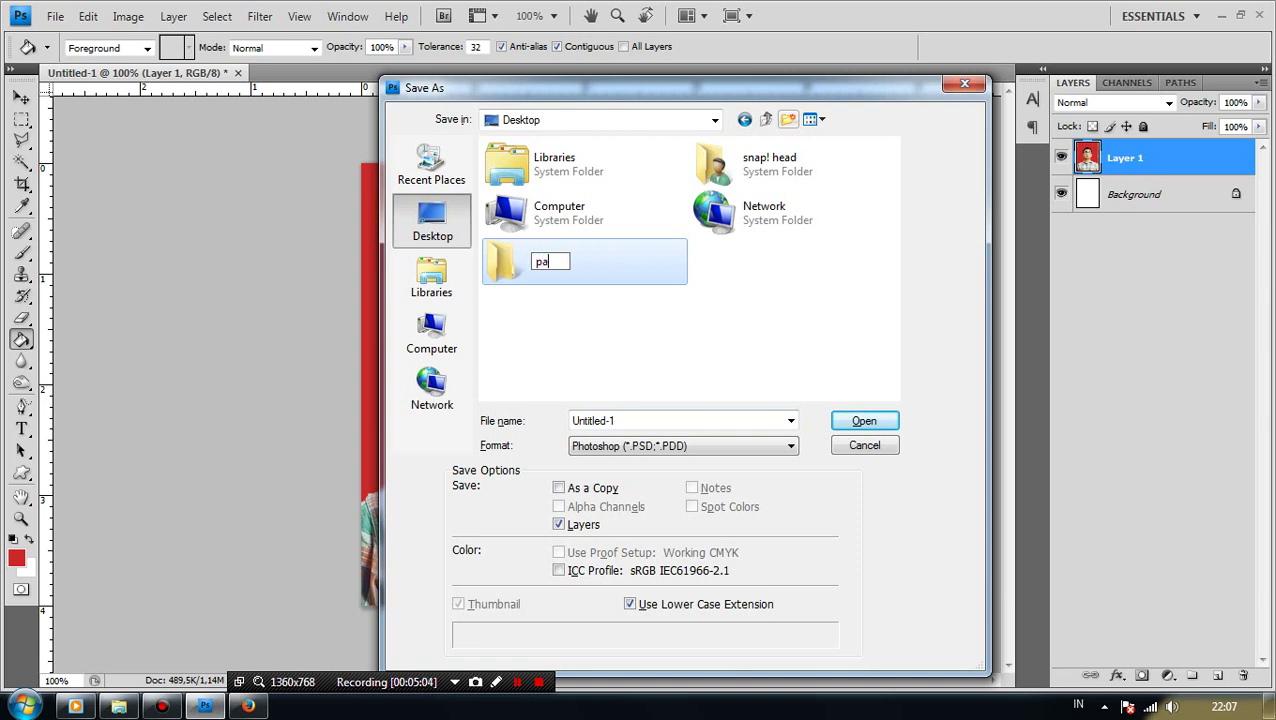
pyautogui.write('s p')
pyautogui.write('hoto 3')
pyautogui.write('x4')
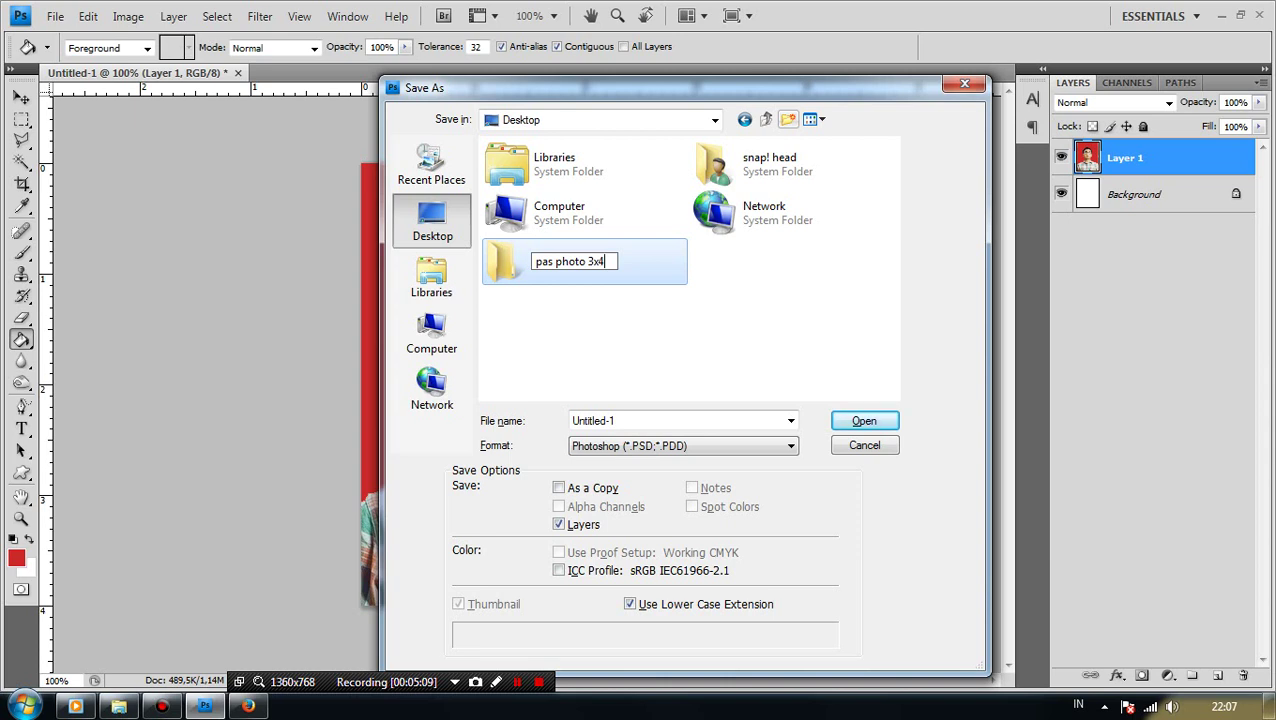
pyautogui.write(' cm')
pyautogui.press('Return')
pyautogui.press('Return')
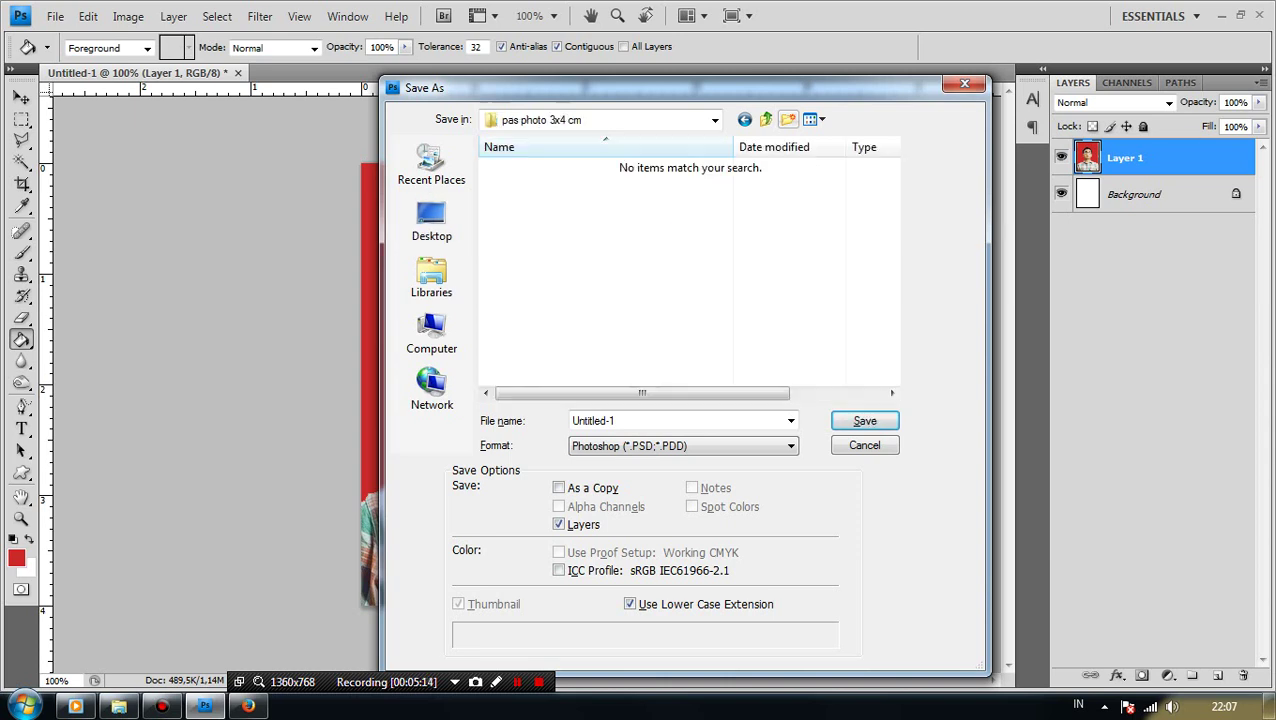
# Save the photo there as 'pas photo 3x4 cm.psd'
pyautogui.doubleClick(600, 420)
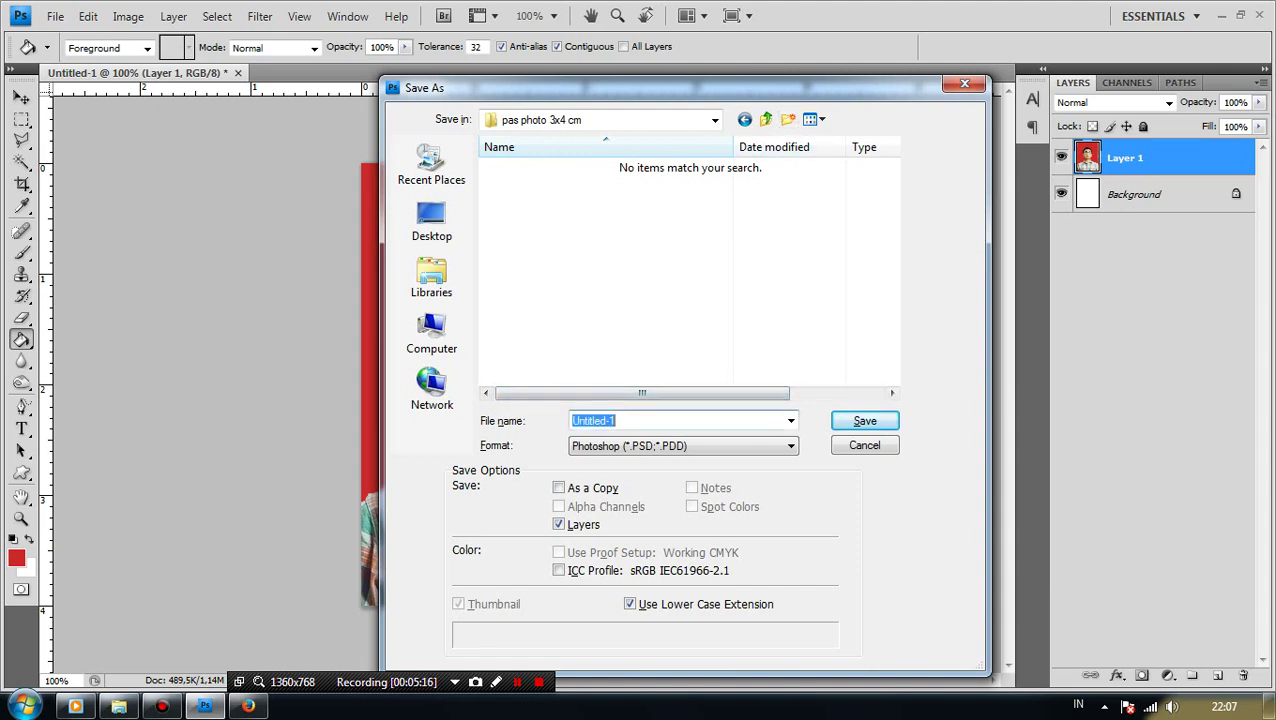
pyautogui.write('pas p')
pyautogui.write('hoto')
pyautogui.write(' 3x4 c')
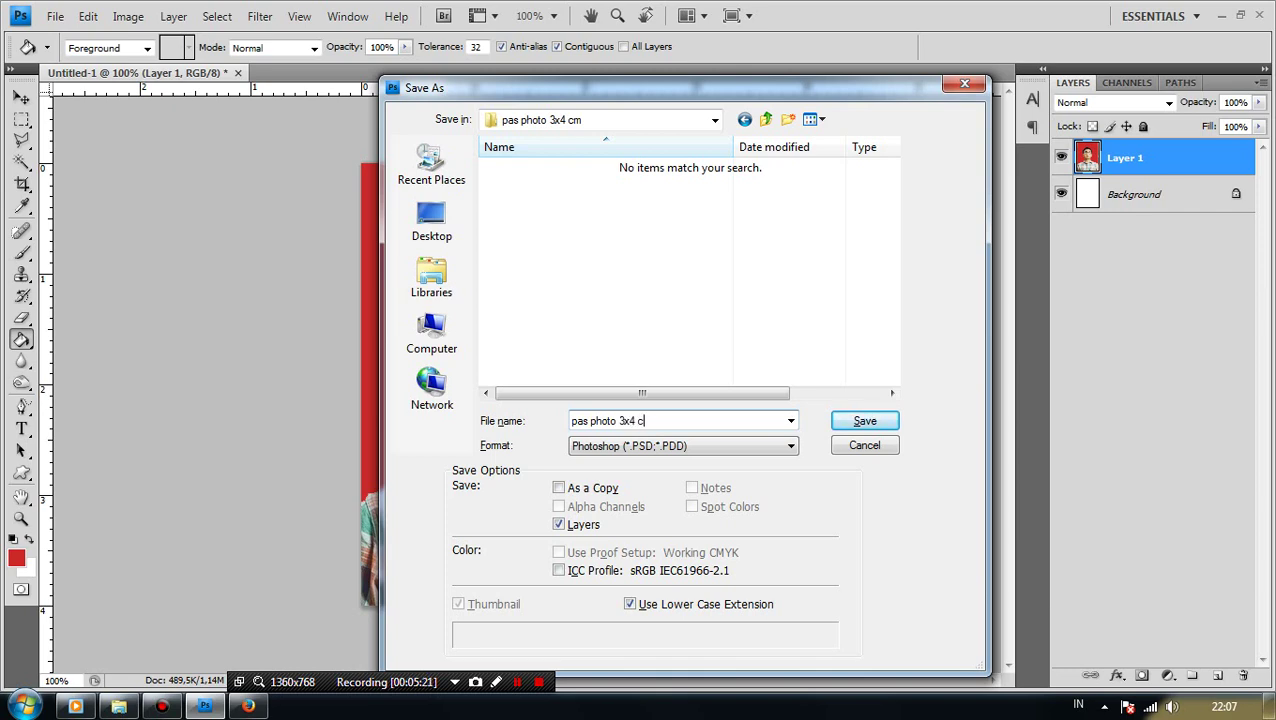
pyautogui.write('m')
pyautogui.press('Return')
pyautogui.press('Return')
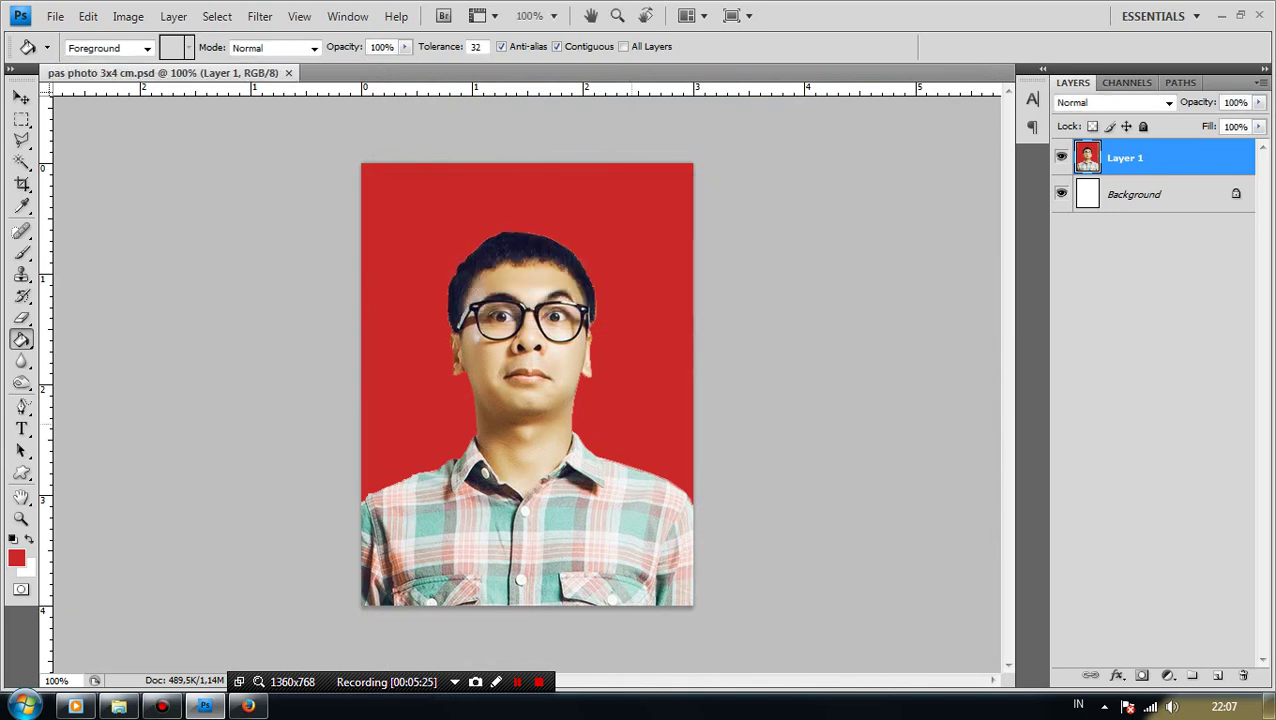
# Save a JPEG copy, 'pas photo 3x4 cm.jpg', in the same folder
pyautogui.hotkey('ctrl', 'shift', 's')
pyautogui.click(683, 445)
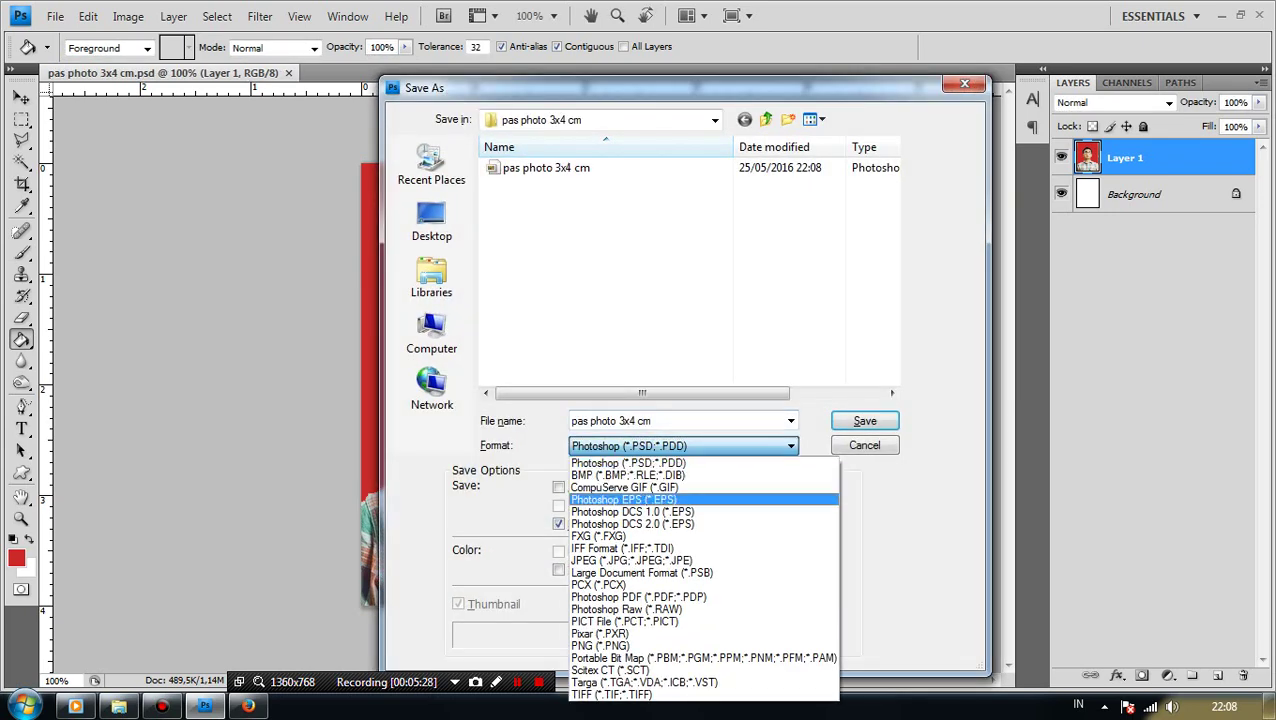
pyautogui.click(631, 560)
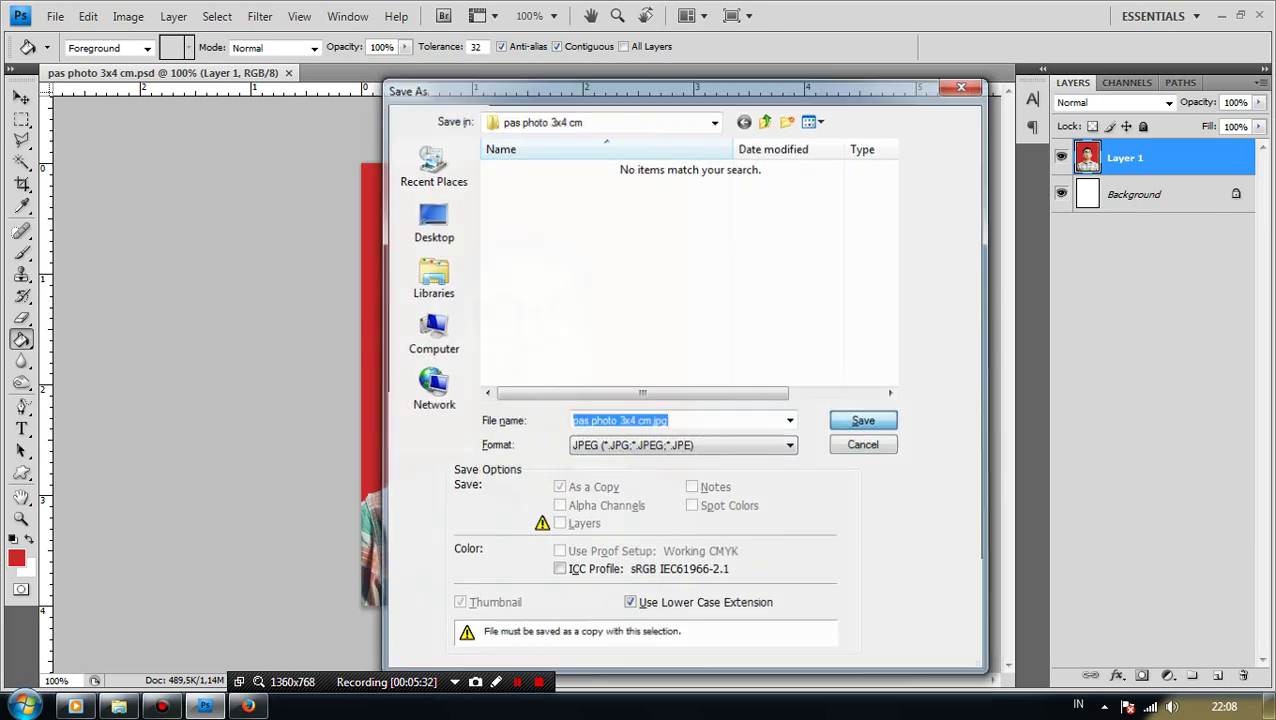
pyautogui.press('Return')
pyautogui.press('Return')
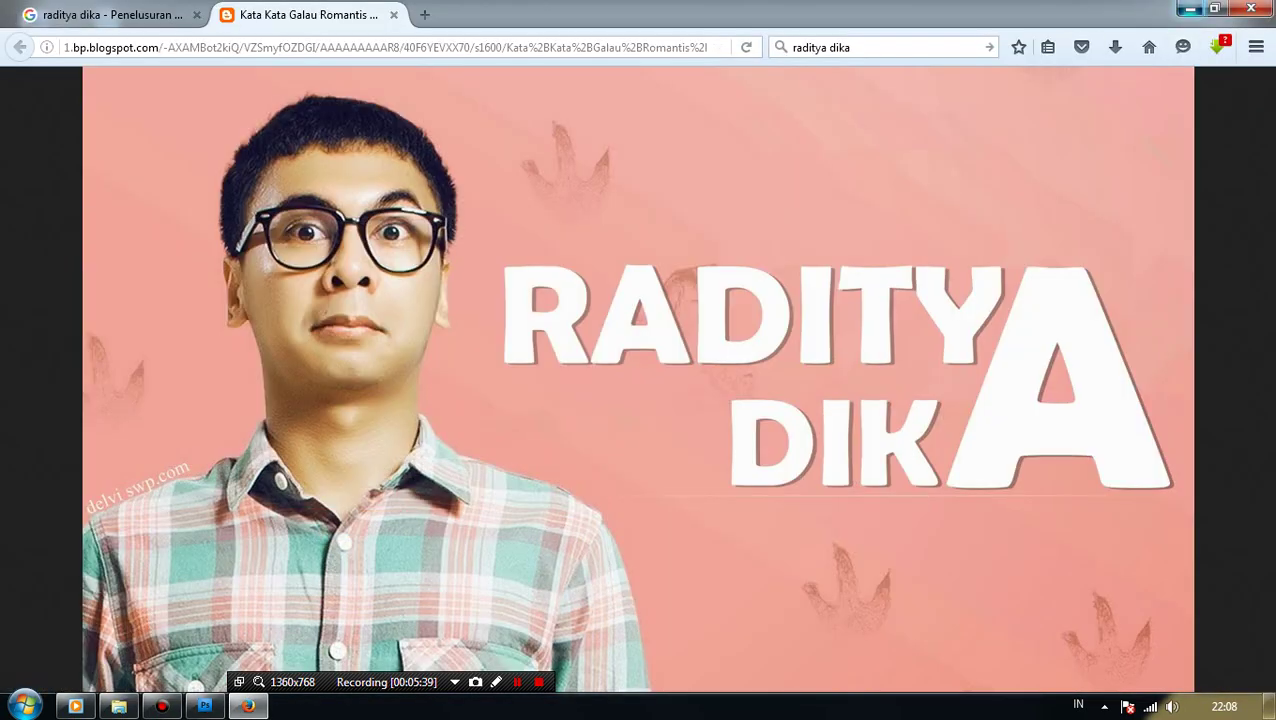
# Minimize Firefox, open the 'pas photo 3x4 cm' folder and view the JPEG in Windows Photo Viewer
pyautogui.click(1189, 8)
pyautogui.click(34, 497)
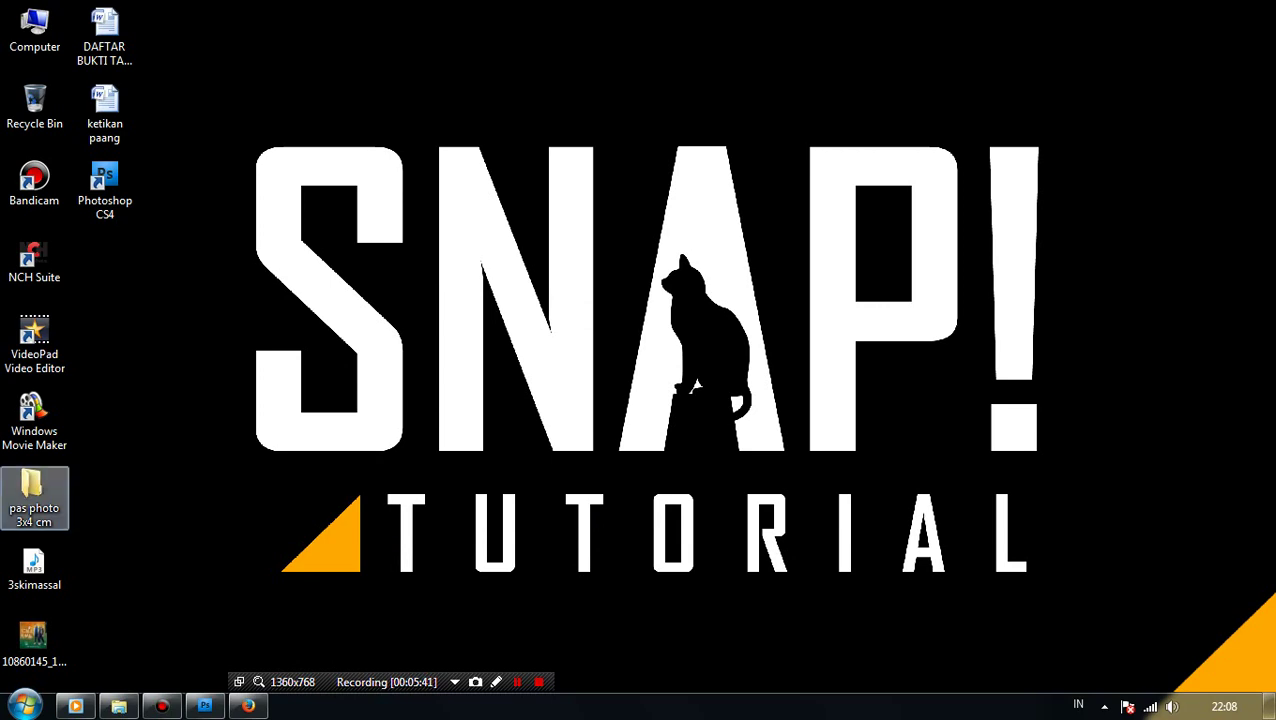
pyautogui.doubleClick(34, 490)
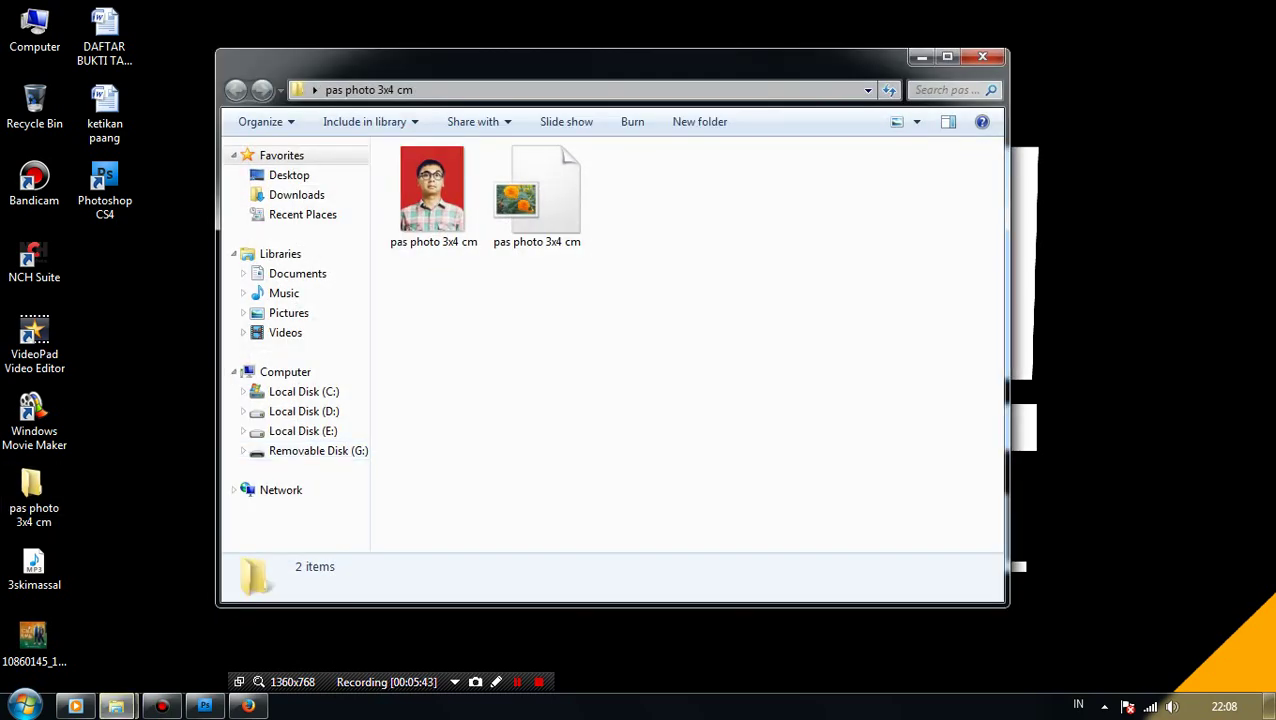
pyautogui.doubleClick(432, 192)
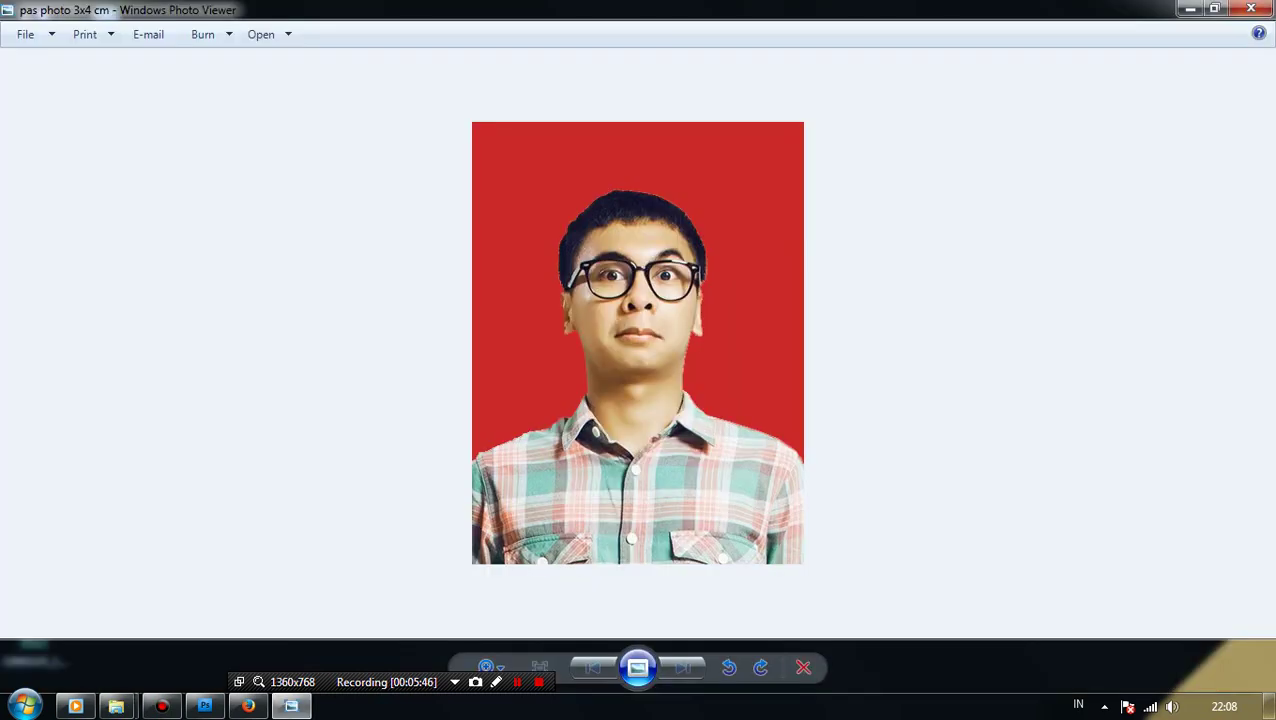